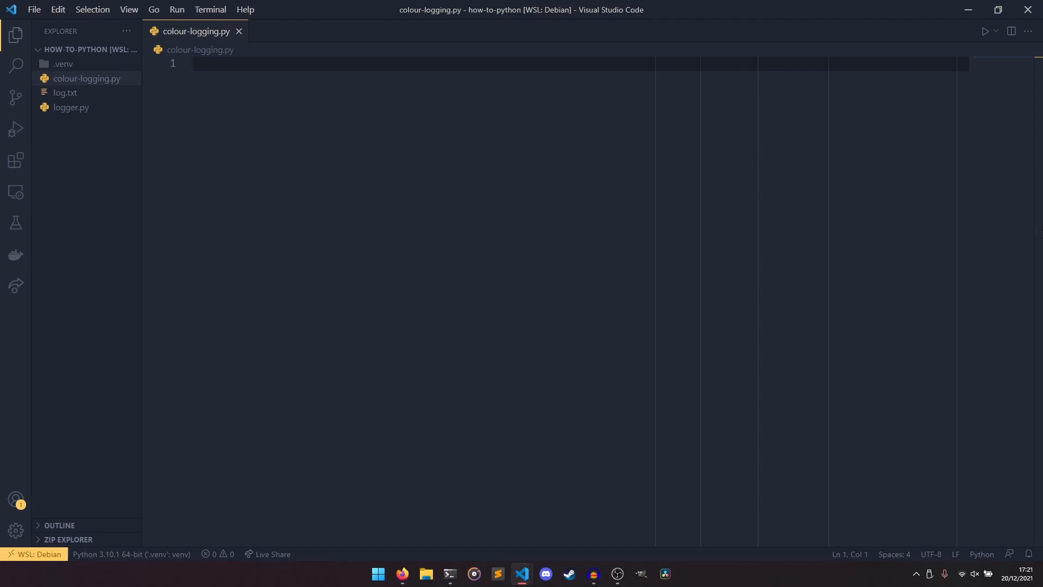
text(import logging)
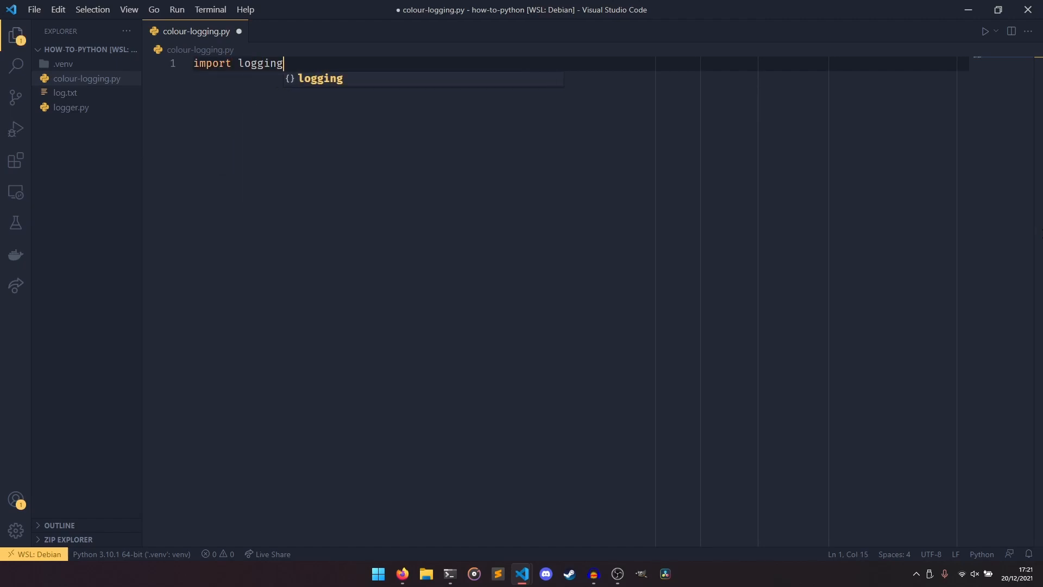
Add import logging at the top, save, and leave a blank line before the FMT constant
key(Escape)
key(Return)
key(ctrl+s)
text(FMT)
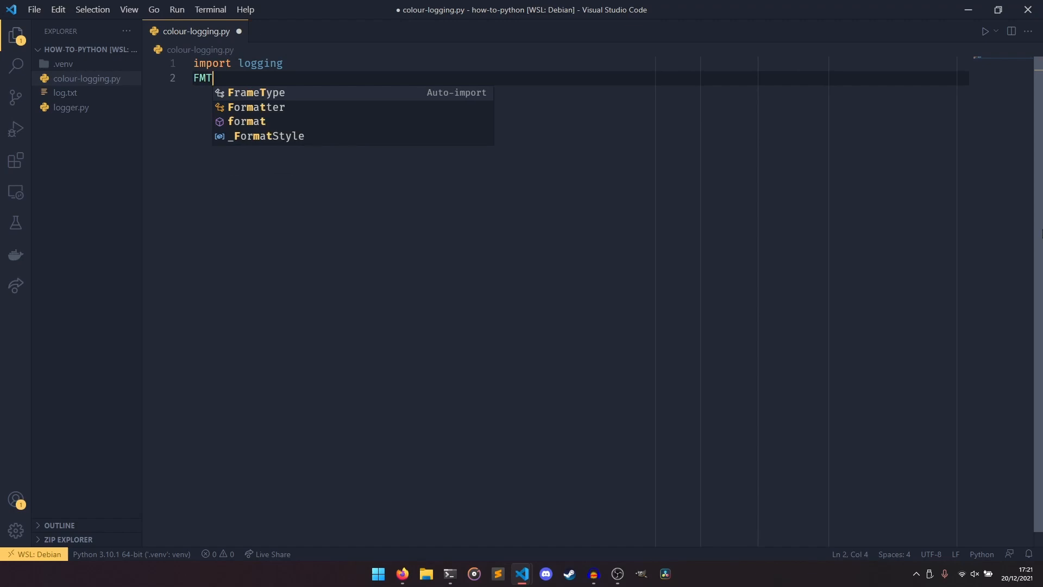
text( =)
key(ctrl+s)
key(Up)
key(End)
key(Return)
key(Down)
key(End)
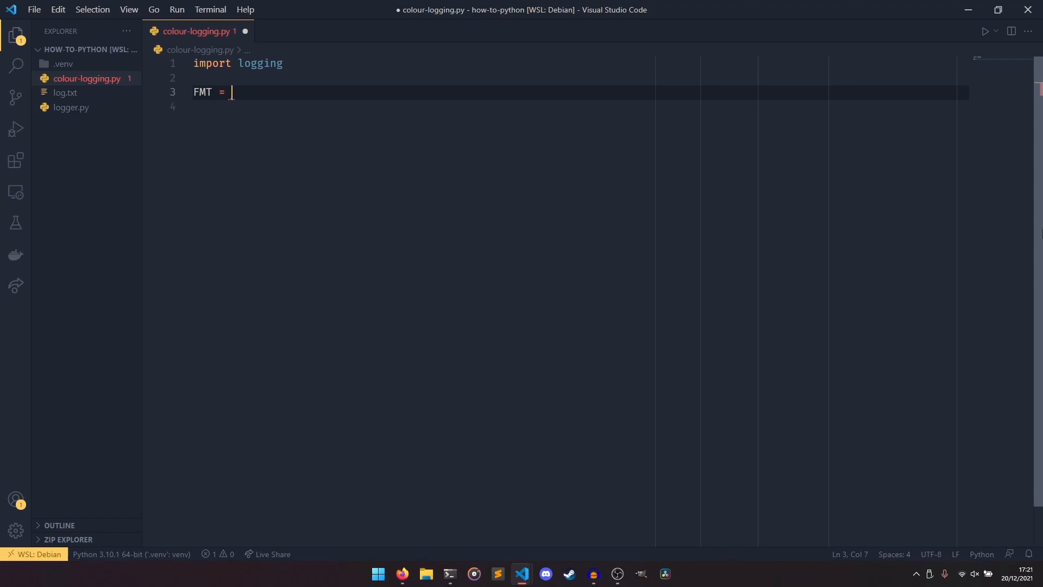
text(")
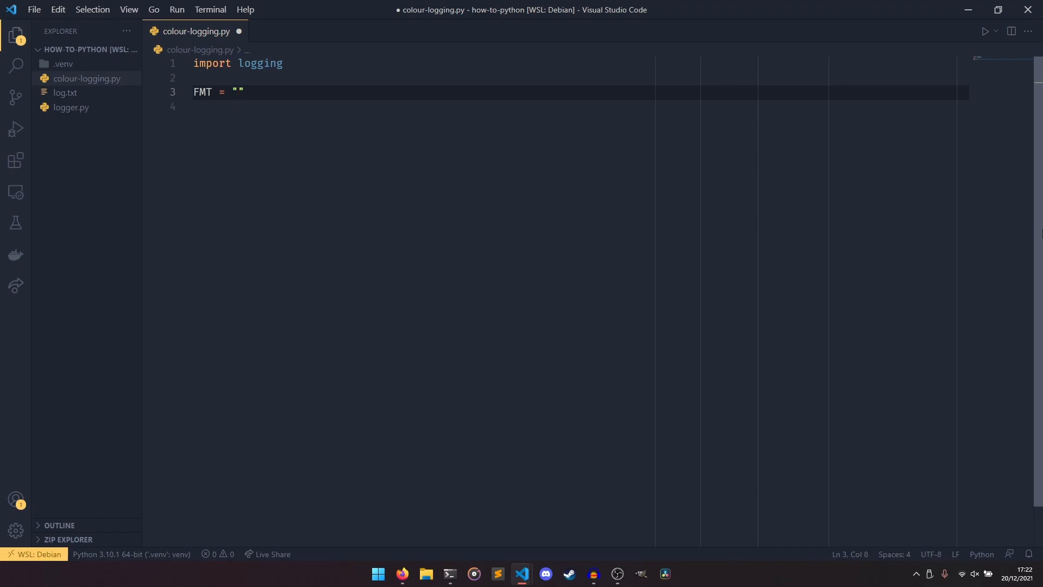
text([)
text({levelna)
text(me:)
text(^7)
Define FMT = "[{levelname:^7}] {name}: {message}" and save colour-logging.py
key(ctrl+s)
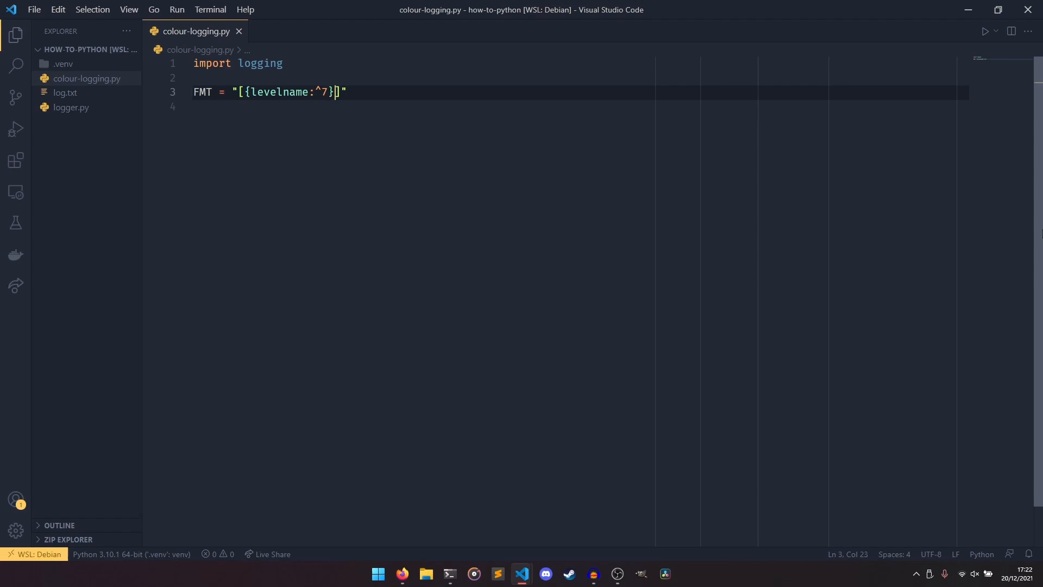
key(Right)
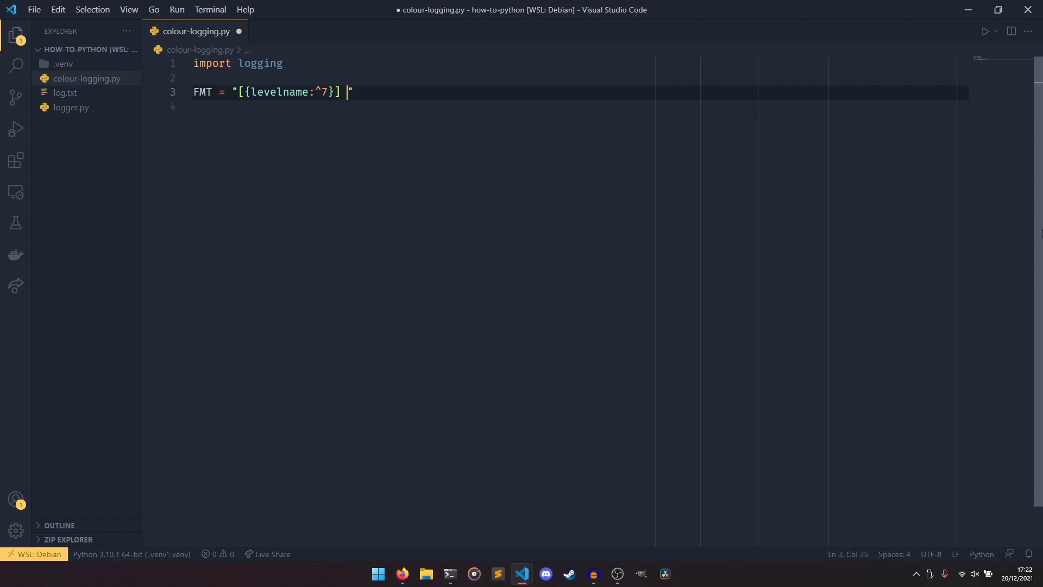
text({name}:)
text( {})
text(mes)
text(sage)
key(ctrl+s)
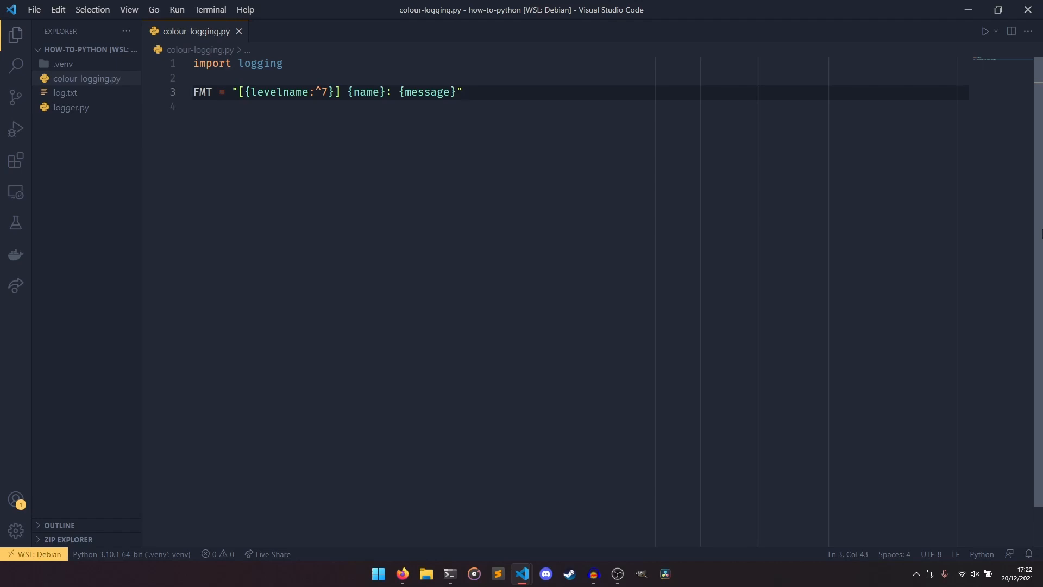
key(Return)
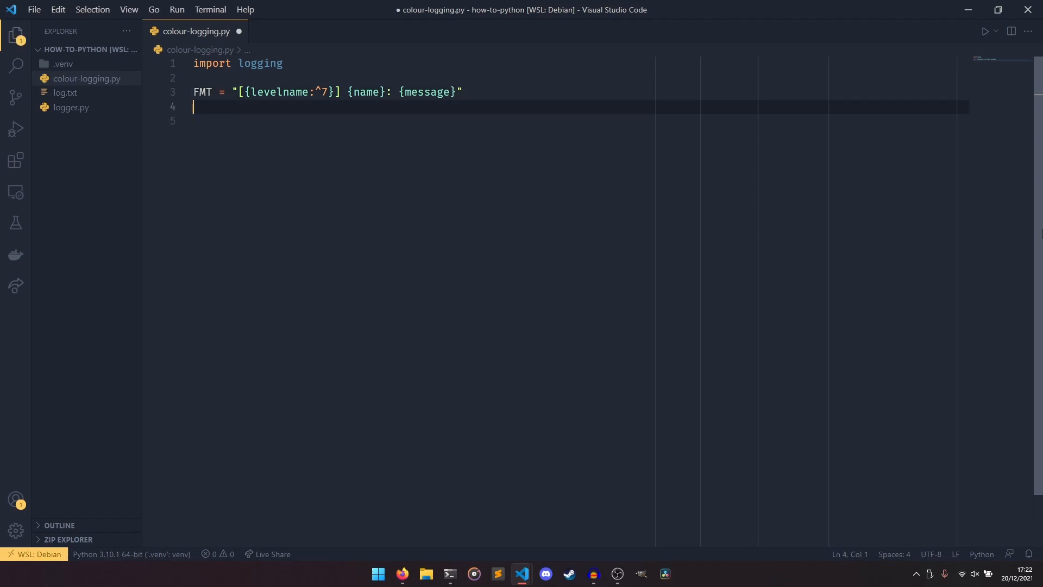
text(FORMATS)
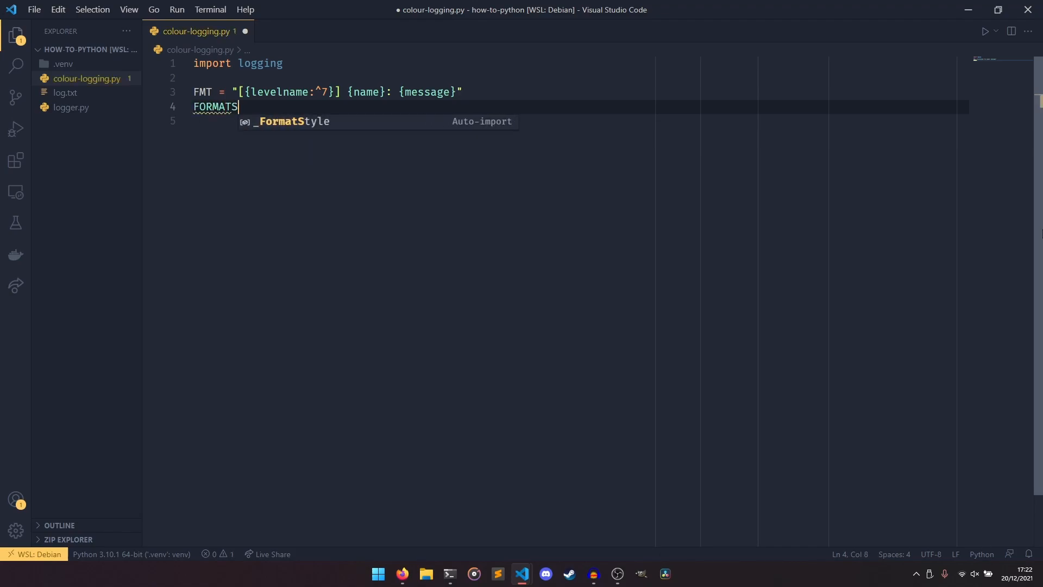
text( = {)
Start FORMATS with a logging.DEBUG: "" entry, duplicate it four times and rename the second key to INFO
key(Return)
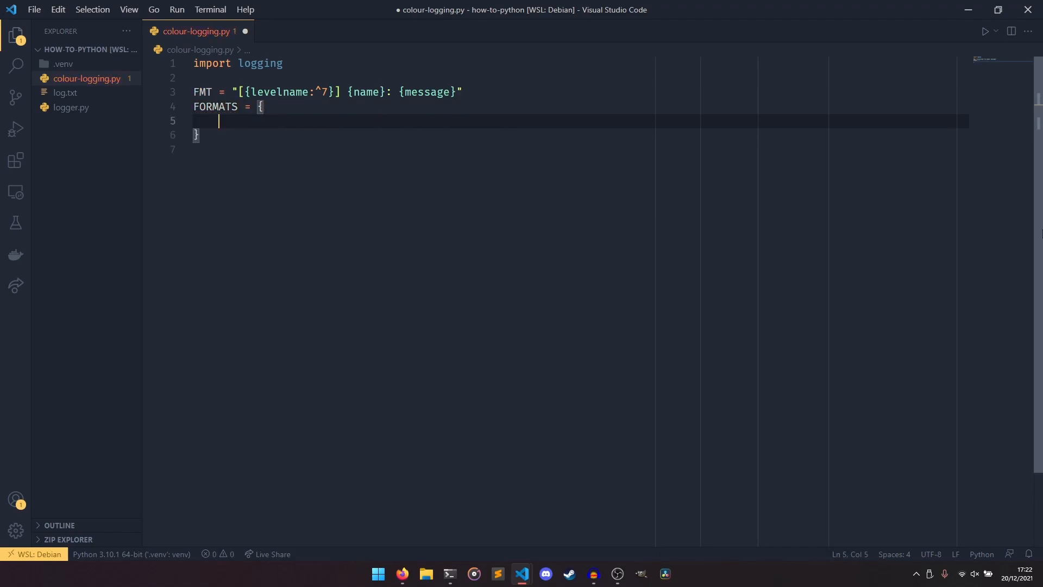
text(log)
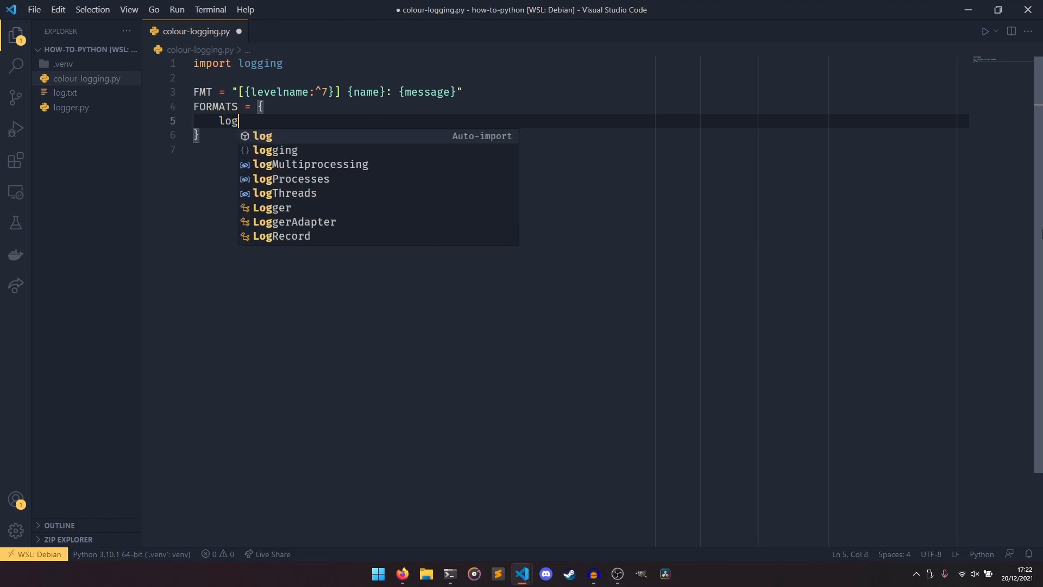
text(ging.DEBI)
key(BackSpace)
text(U)
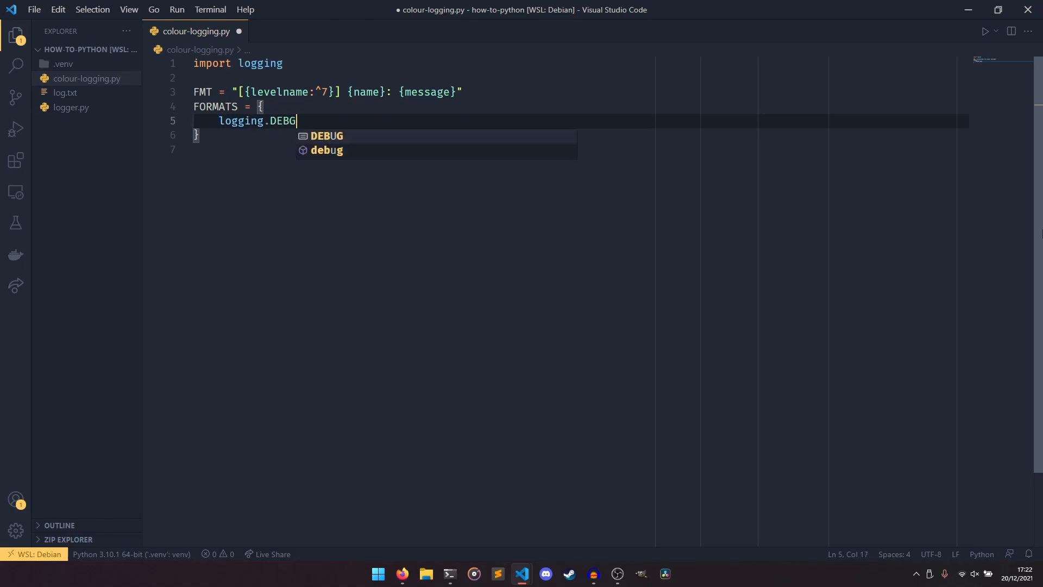
text(G: )
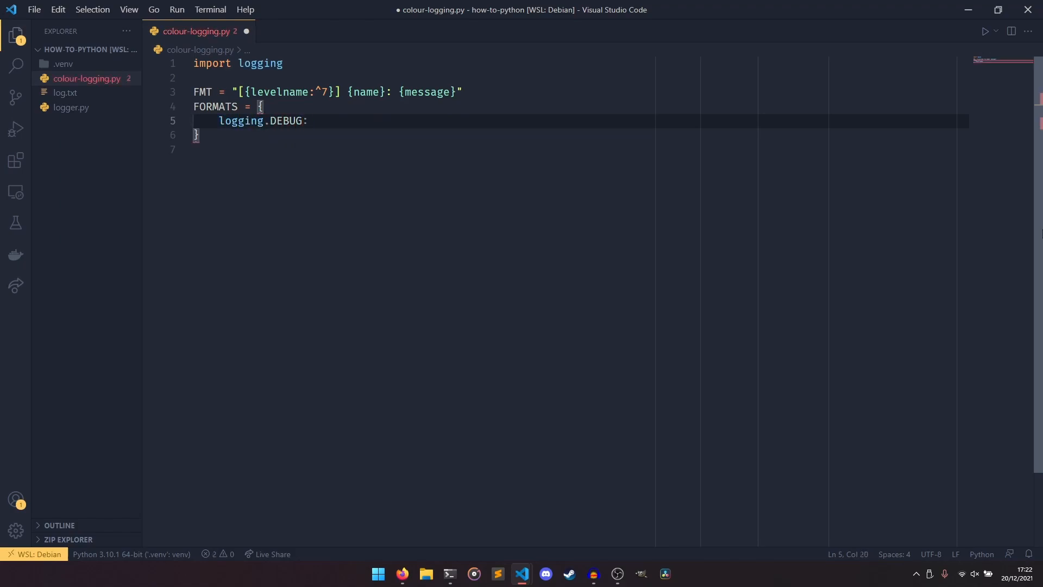
text("",)
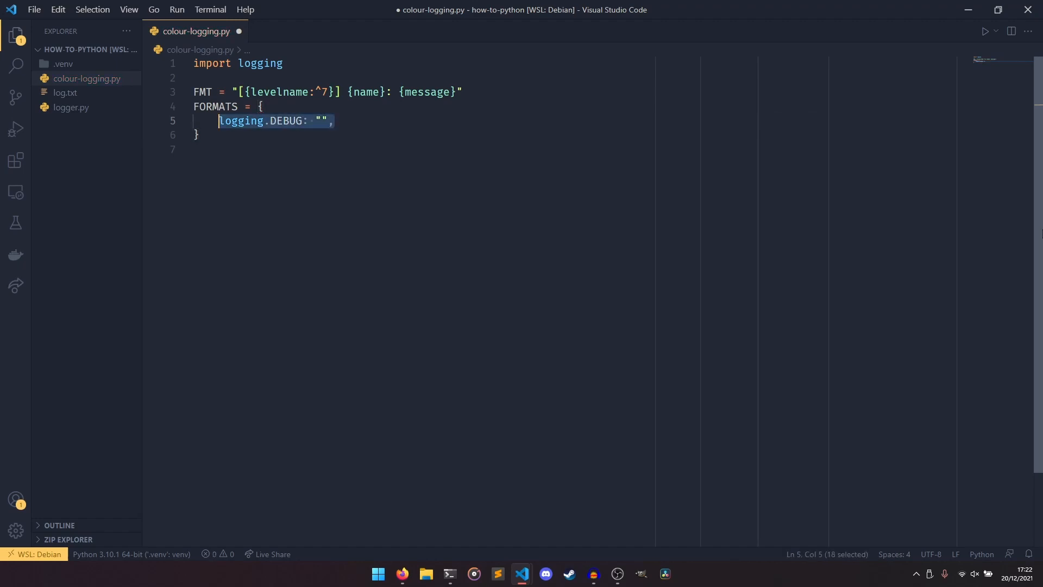
key(shift+alt+Down)
key(shift+alt+Down)
key(shift+alt+Down)
key(shift+alt+Down)
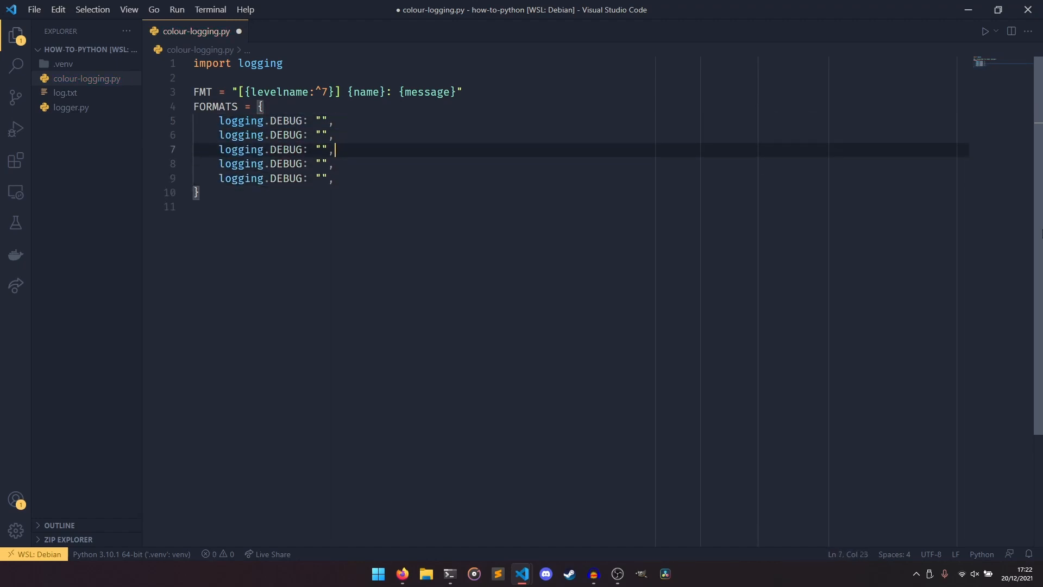
key(Up)
key(Up)
key(Up)
double_click(286, 135)
text(INFO)
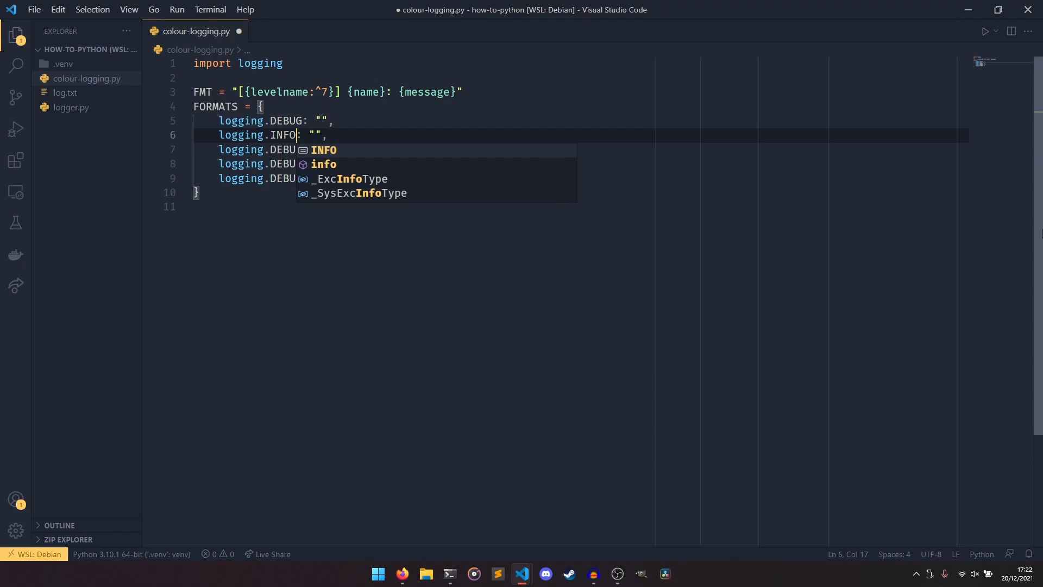
key(Escape)
Rename the remaining keys to WARNING, ERROR and CRITICAL and save the file
key(Down)
double_click(285, 149)
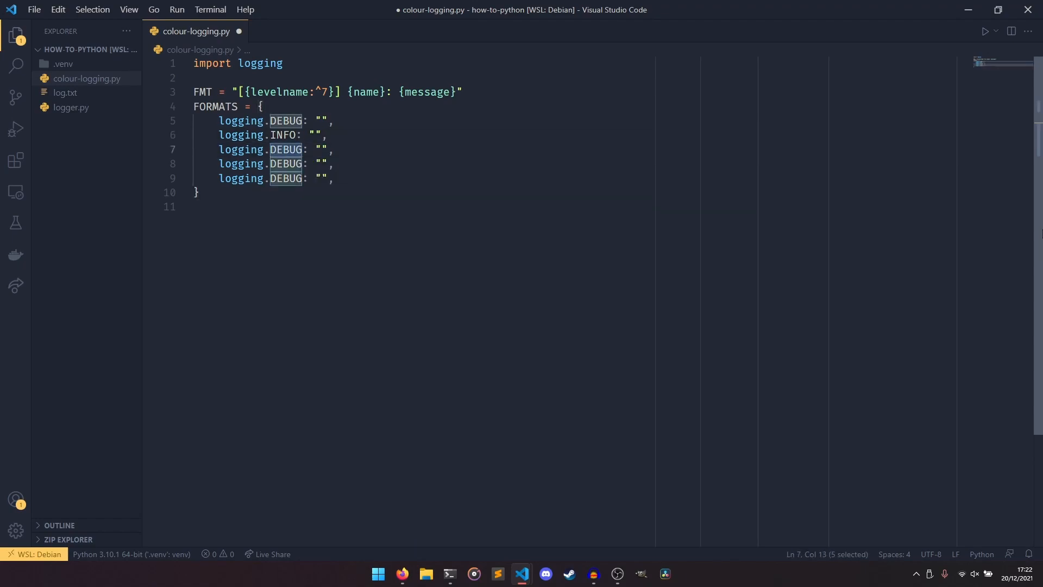
text(war)
key(BackSpace)
key(BackSpace)
key(BackSpace)
text(WWA)
key(Tab)
key(Down)
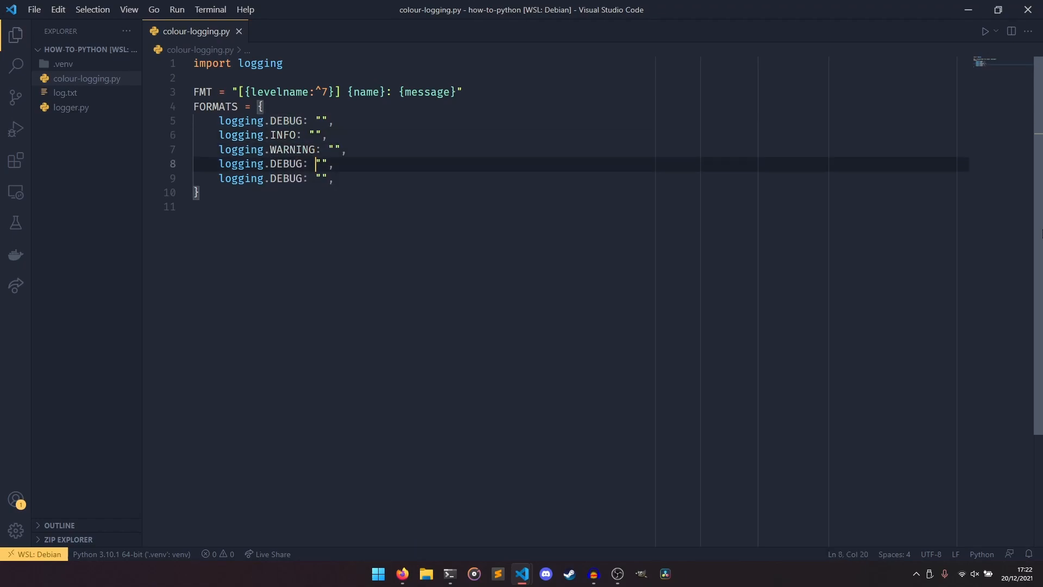
double_click(286, 163)
text(ERROR)
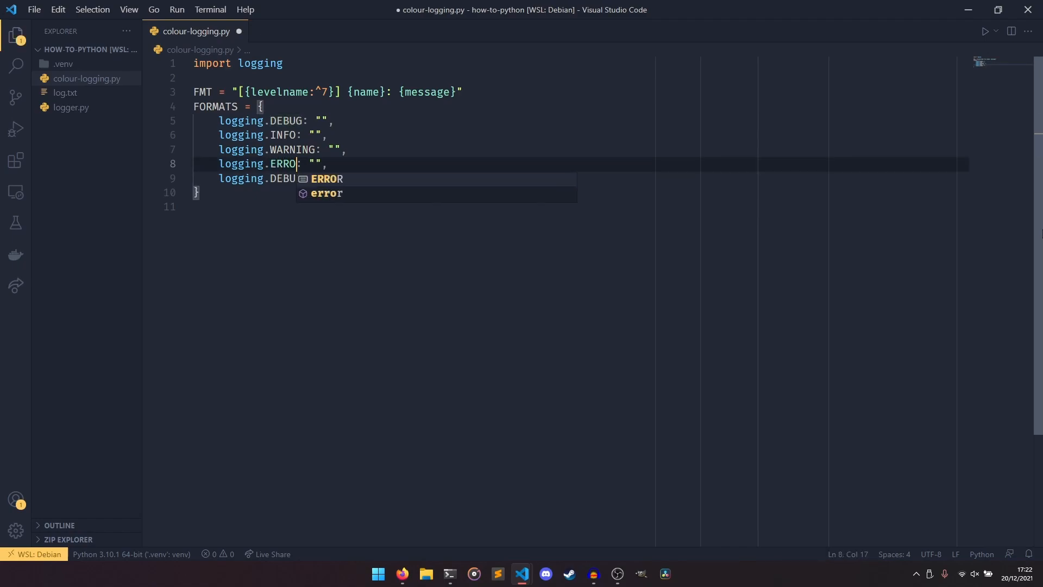
key(Escape)
key(Down)
double_click(286, 178)
text(CRI: "",)
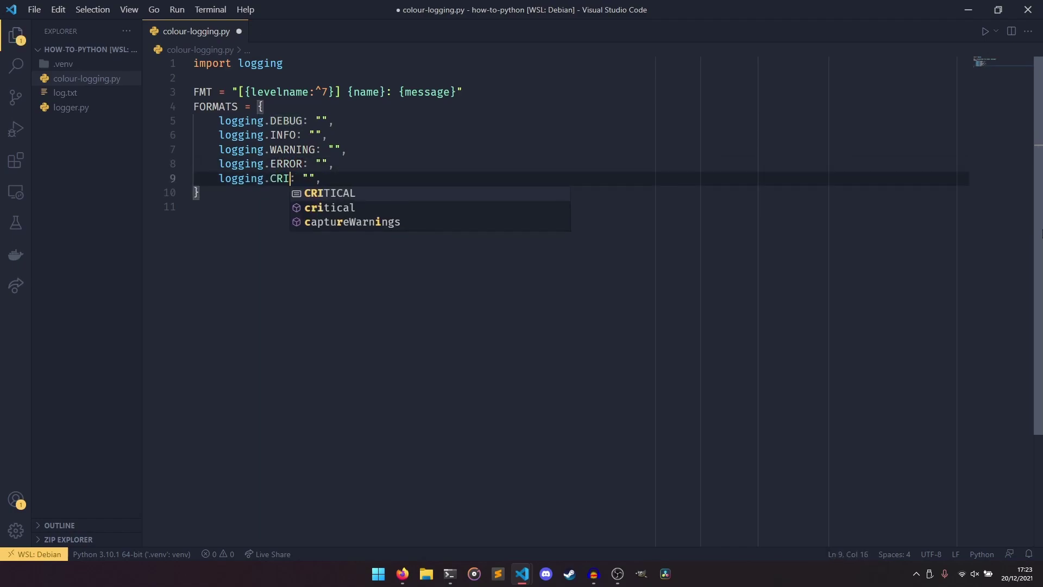
key(Tab)
key(ctrl+s)
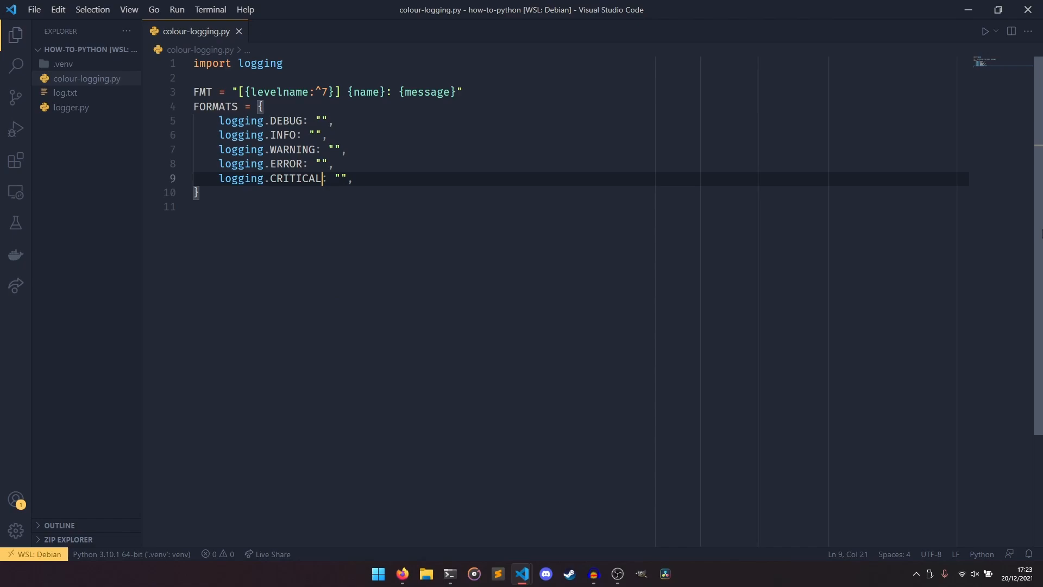
Set the INFO entry's value to FMT instead of empty quotes and save
key(Up)
key(Up)
key(Up)
key(BackSpace)
key(BackSpace)
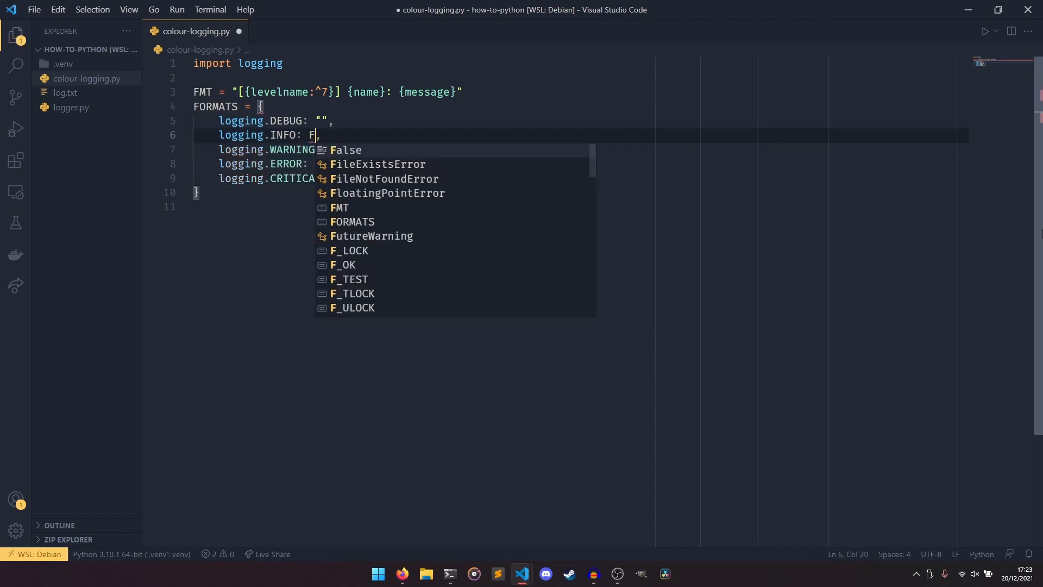
text(FMT)
key(Escape)
key(ctrl+s)
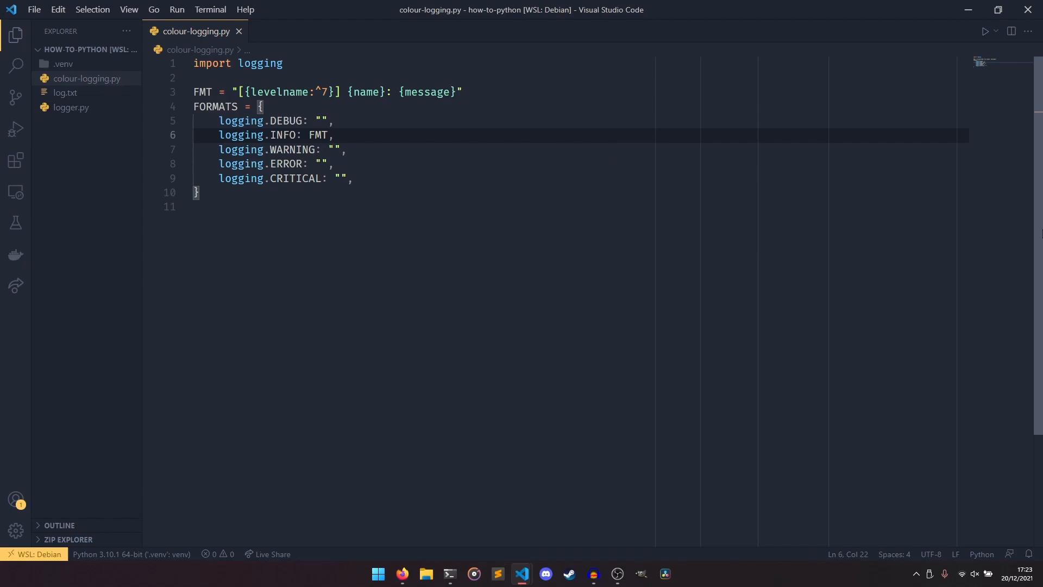
click(403, 222)
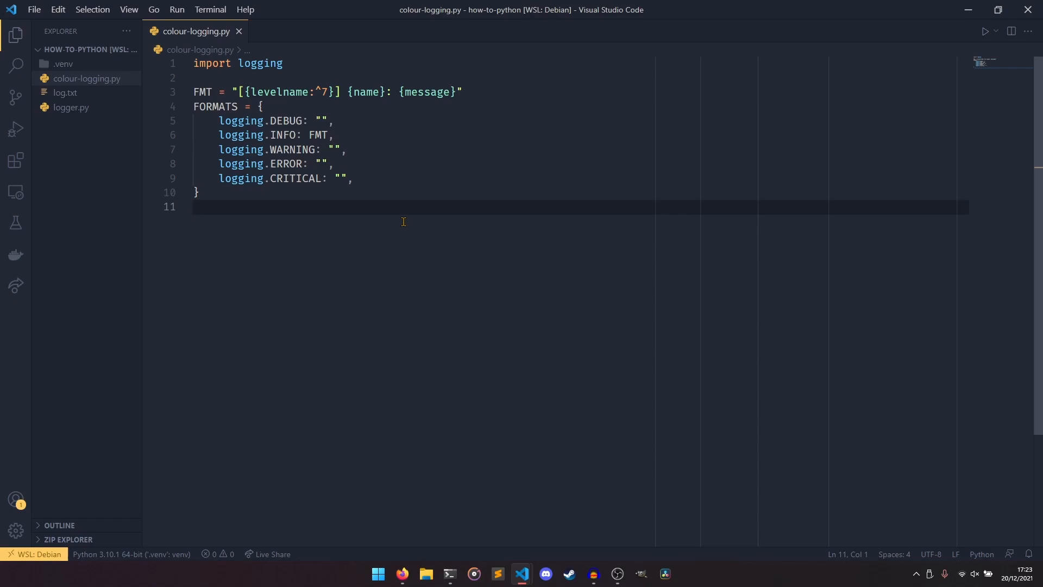
key(Up)
key(Up)
key(Up)
key(Up)
key(Up)
key(Down)
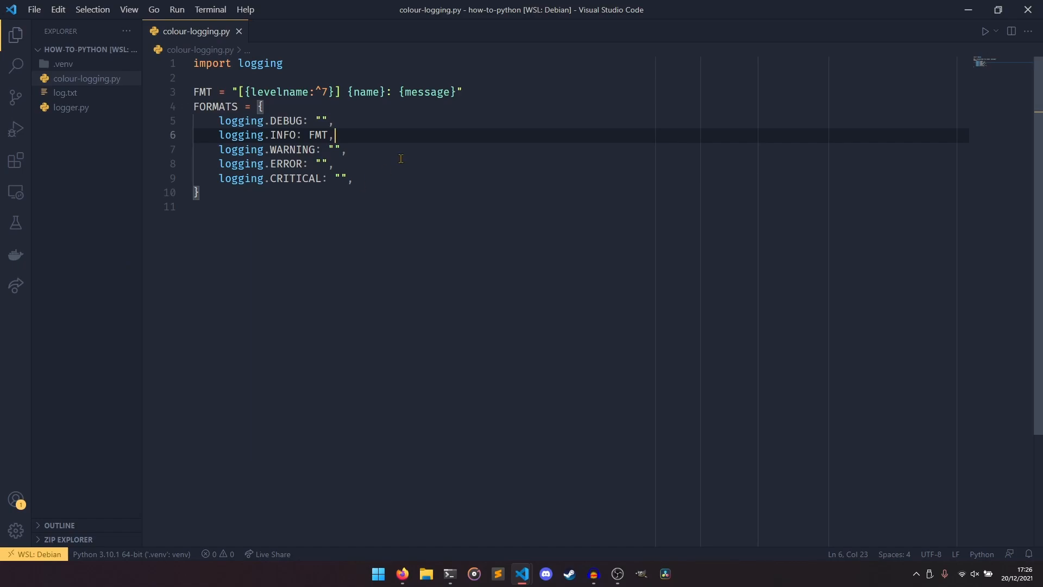
Make the DEBUG entry the cyan f-string \33[36m{FMT}\33[0m and save
key(Up)
key(Left)
key(Left)
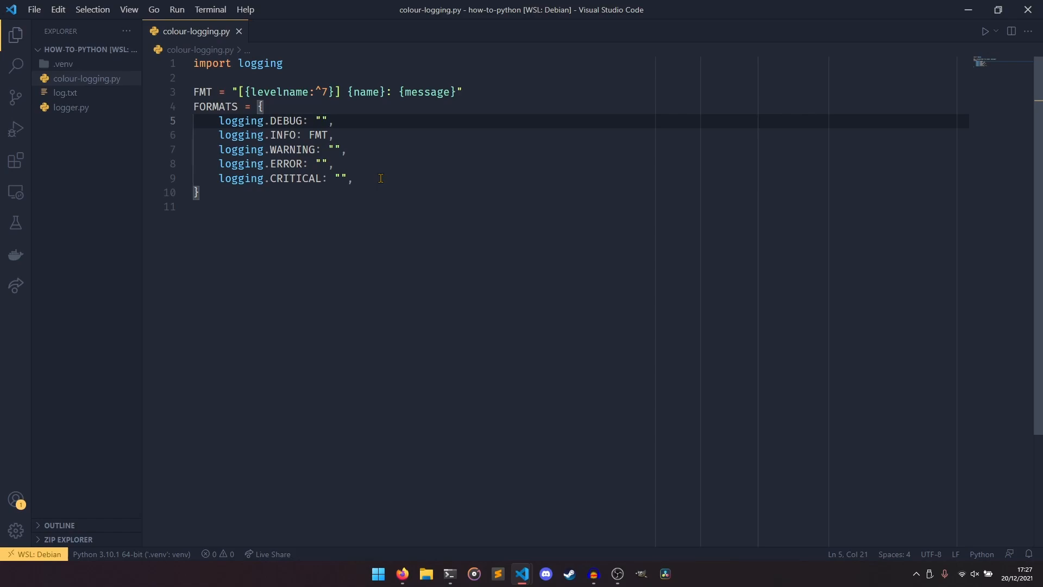
text(\33)
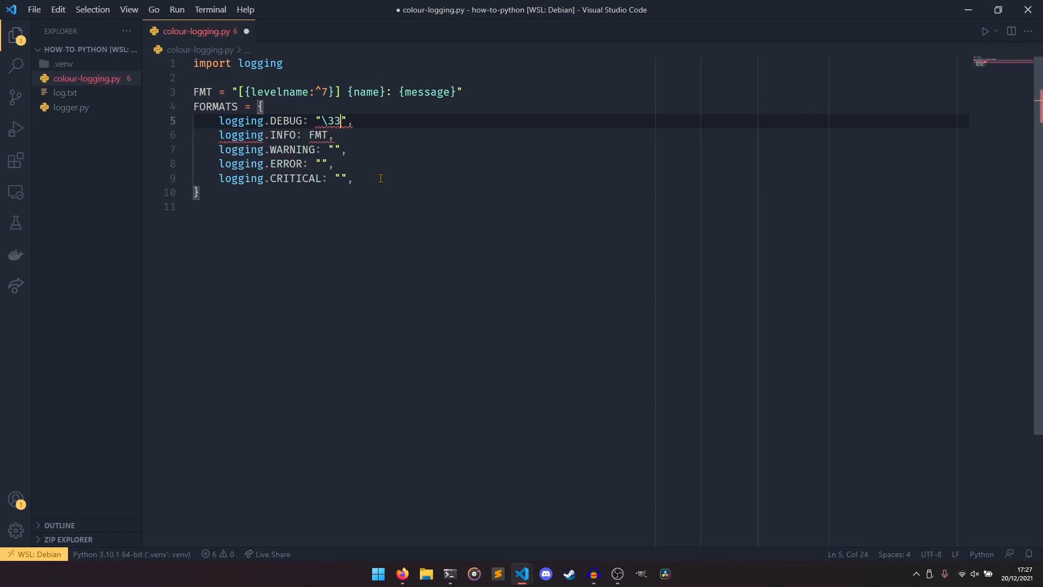
text([)
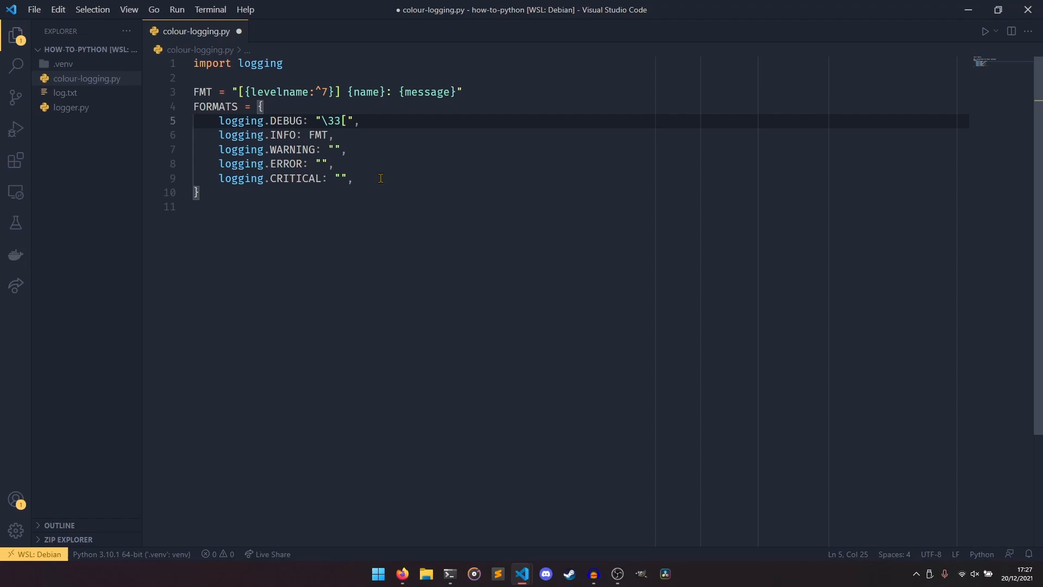
text(36)
text(m)
key(Left)
key(Left)
key(Left)
key(Left)
text(f)
key(End)
key(Left)
key(Left)
text({)
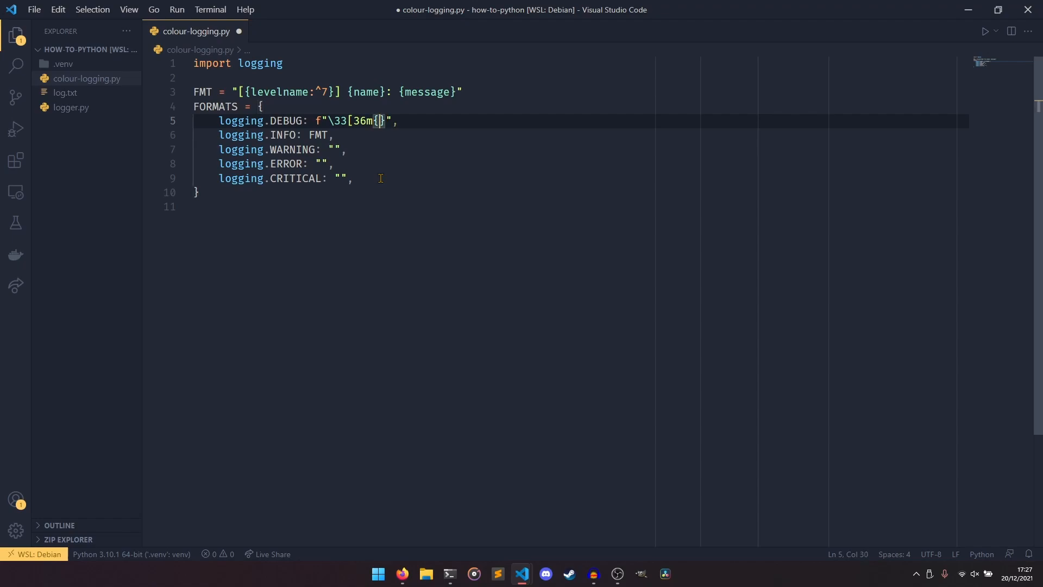
text(FMT)
key(ctrl+s)
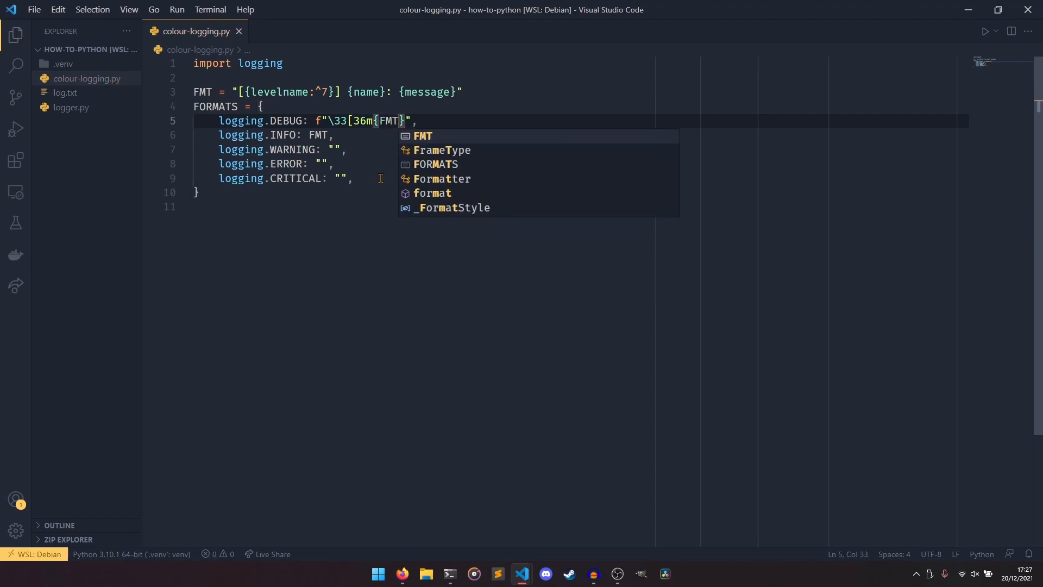
key(Right)
text(\)
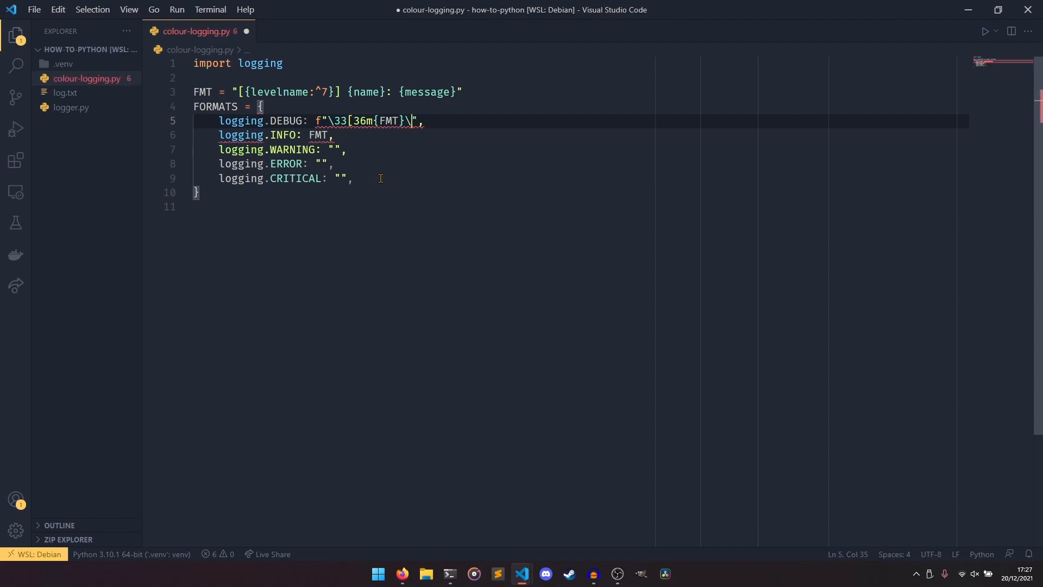
text(33[)
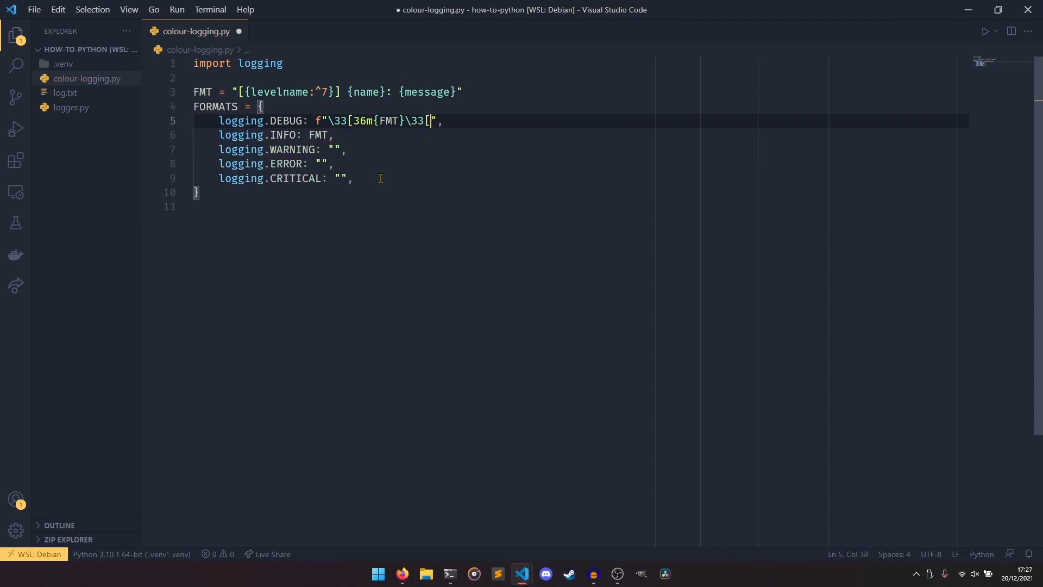
text(0m)
Turn the WARNING, ERROR and CRITICAL values into f-strings and give WARNING the yellow 33m codes around FMT, then save
key(Down)
key(Down)
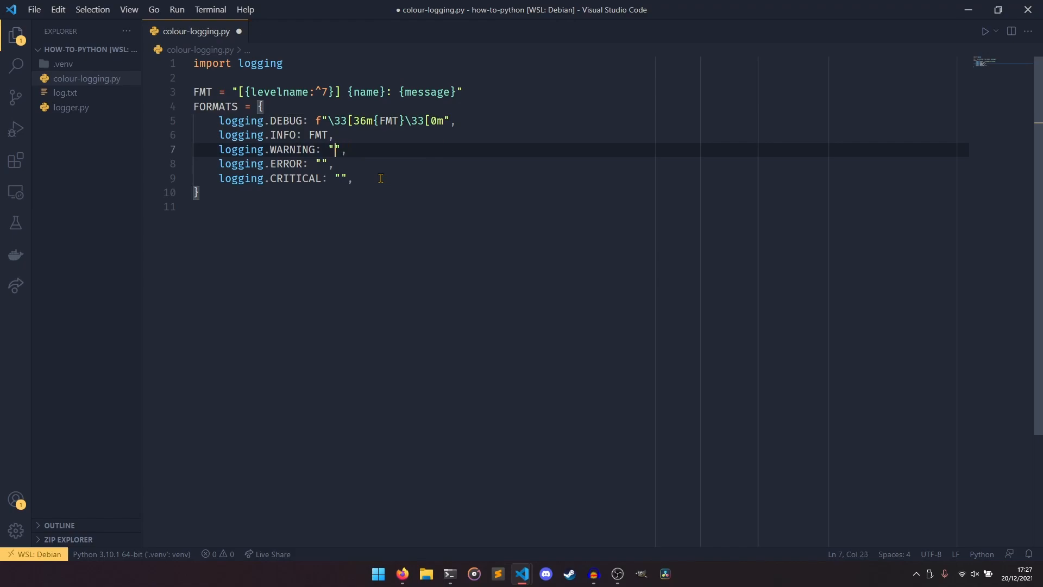
text(f)
key(Down)
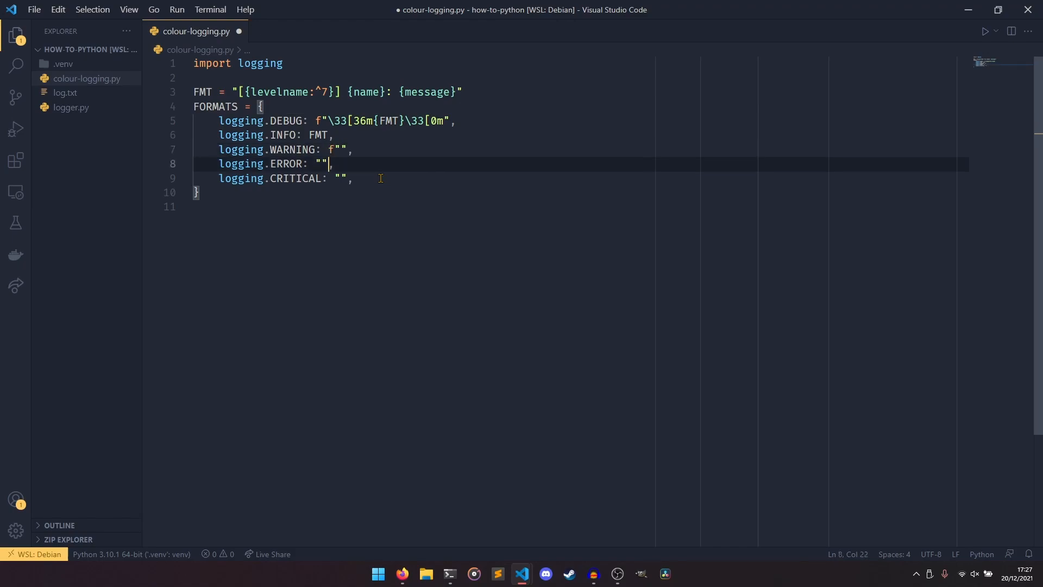
key(Left)
text(f)
key(Down)
key(Left)
text(f)
key(Up)
key(Up)
text(\33)
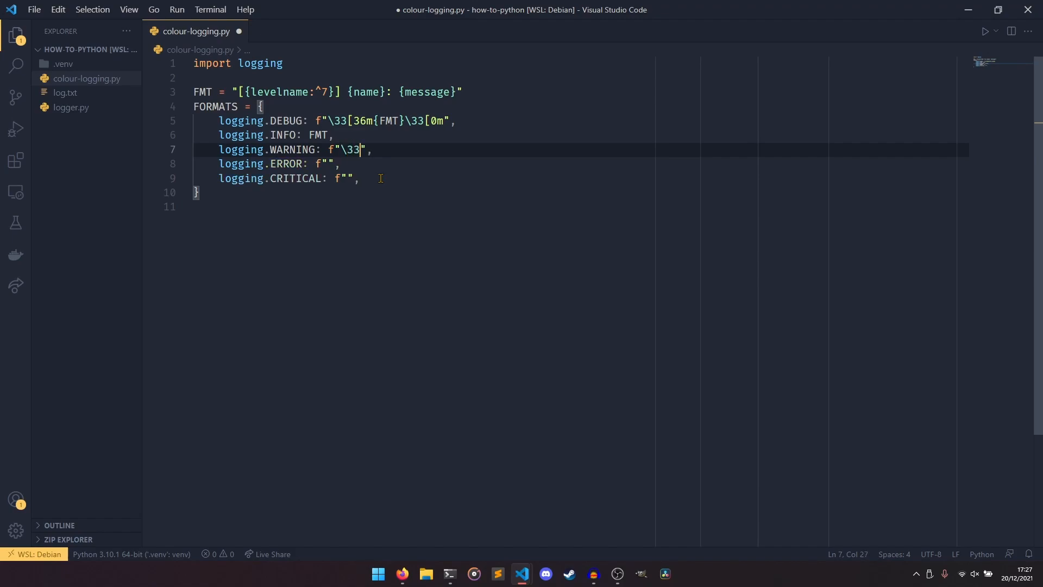
text([)
text(3)
text(3m{)
text(FMT)
key(Escape)
key(Right)
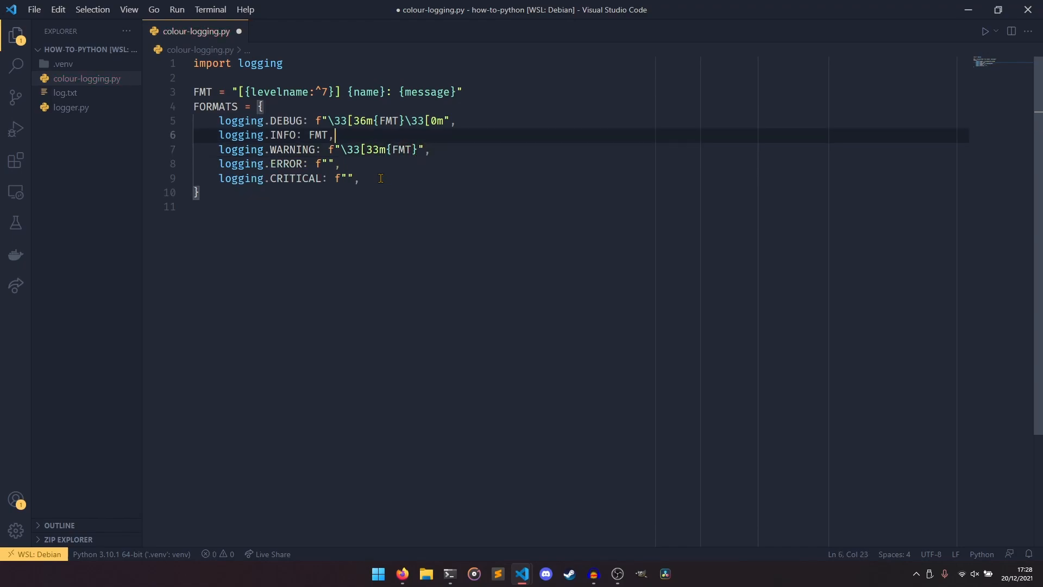
text(\\)
key(BackSpace)
text(33)
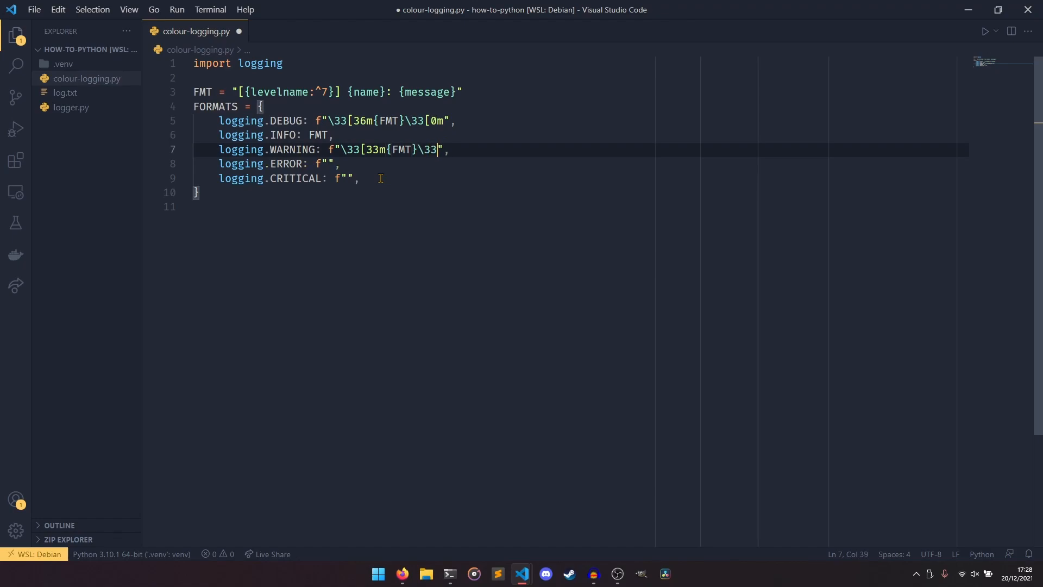
text([)
text(0m)
key(ctrl+s)
Give the ERROR entry the red 31m codes around FMT with a reset code and save colour-logging.py
key(Down)
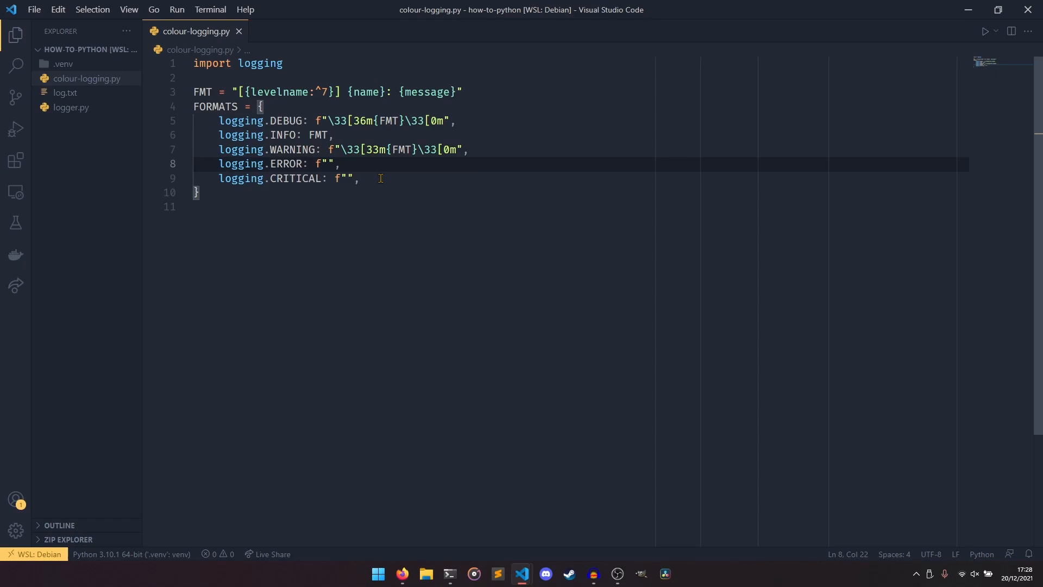
text(\33)
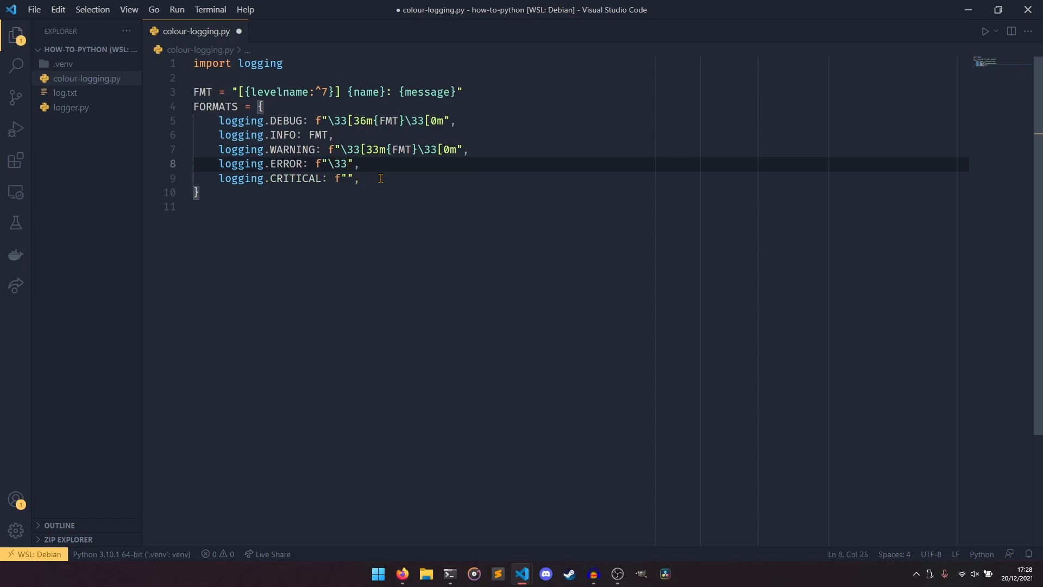
text([)
text(31)
text(m)
text({FMT)
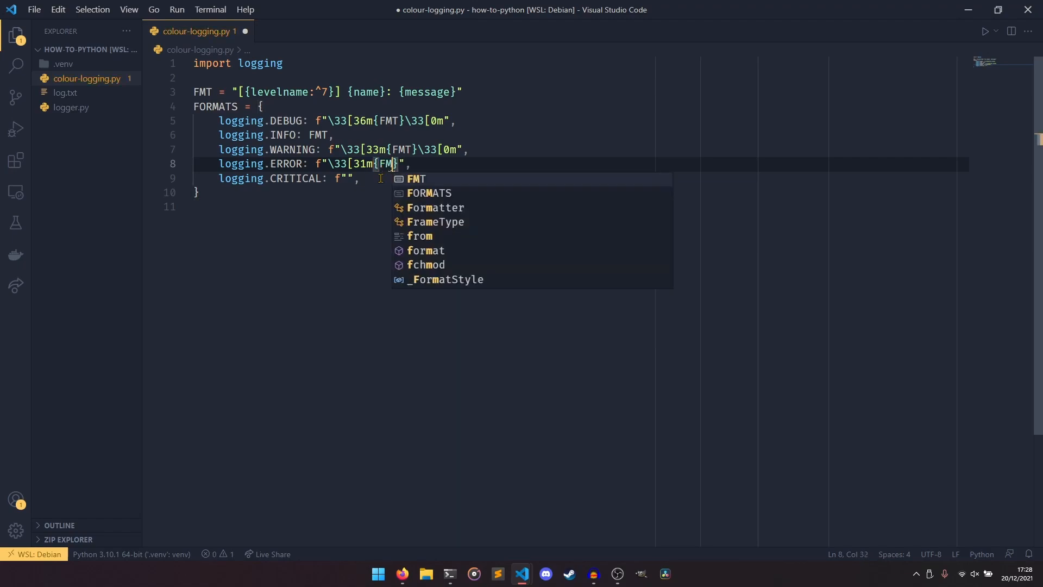
key(Right)
text(\\)
key(BackSpace)
text(33[)
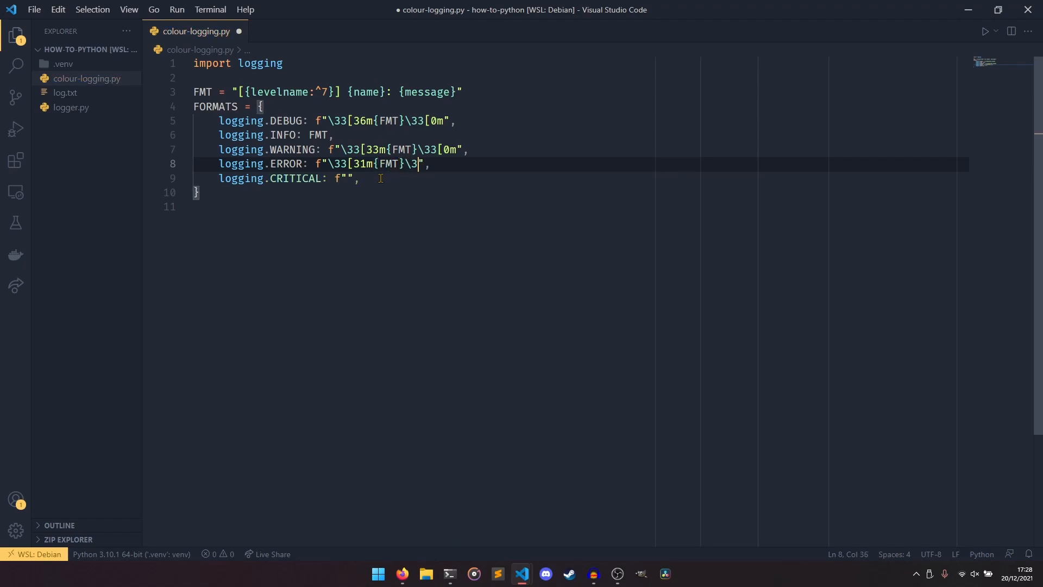
text(0m)
key(ctrl+s)
key(Down)
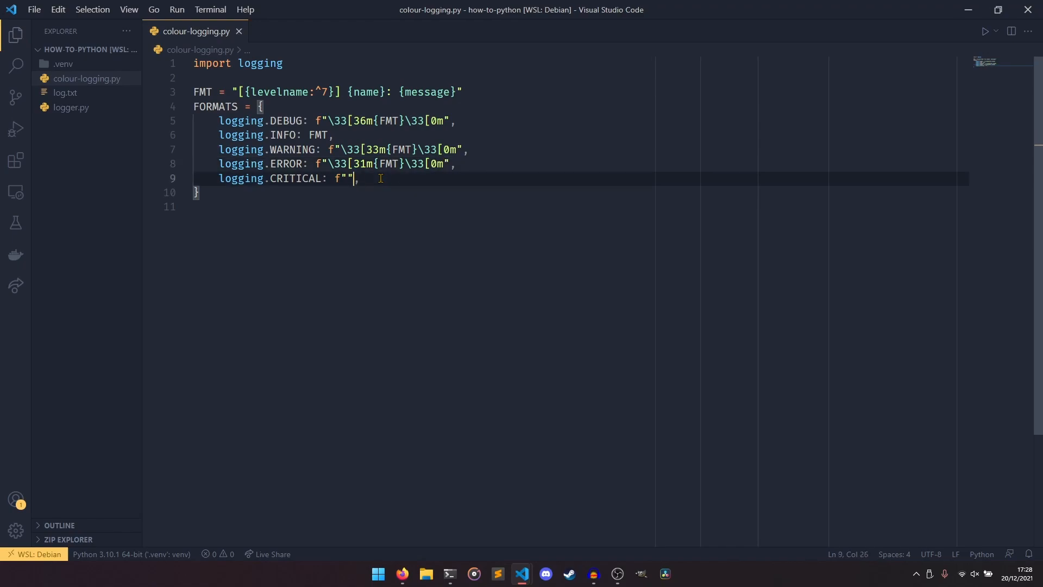
Fill the CRITICAL entry with bold red \33[1m\33[31m{FMT}\33[0m and save
key(Left)
key(Left)
text(\)
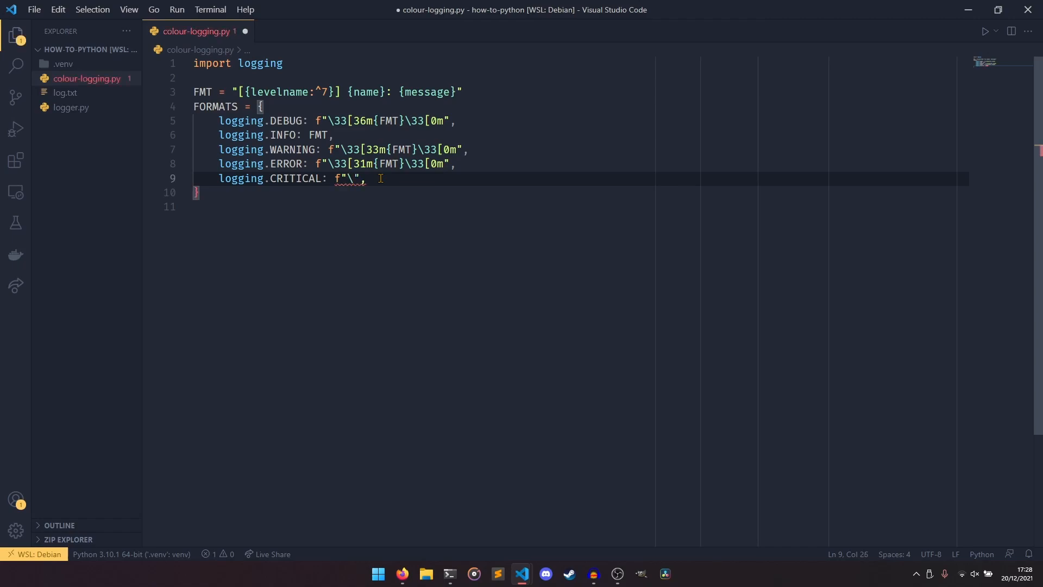
text(33[)
text(1m)
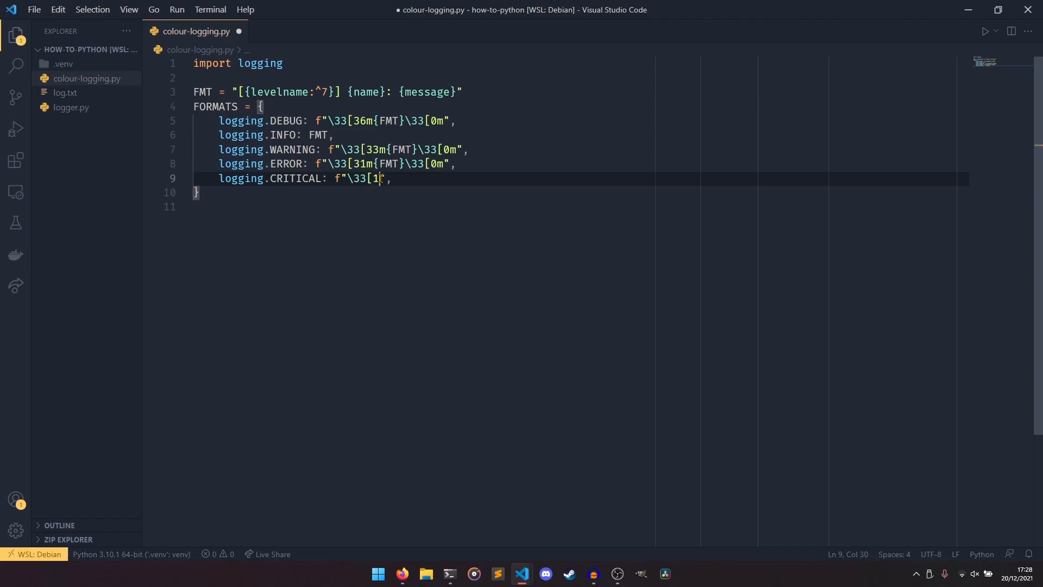
text(\33[)
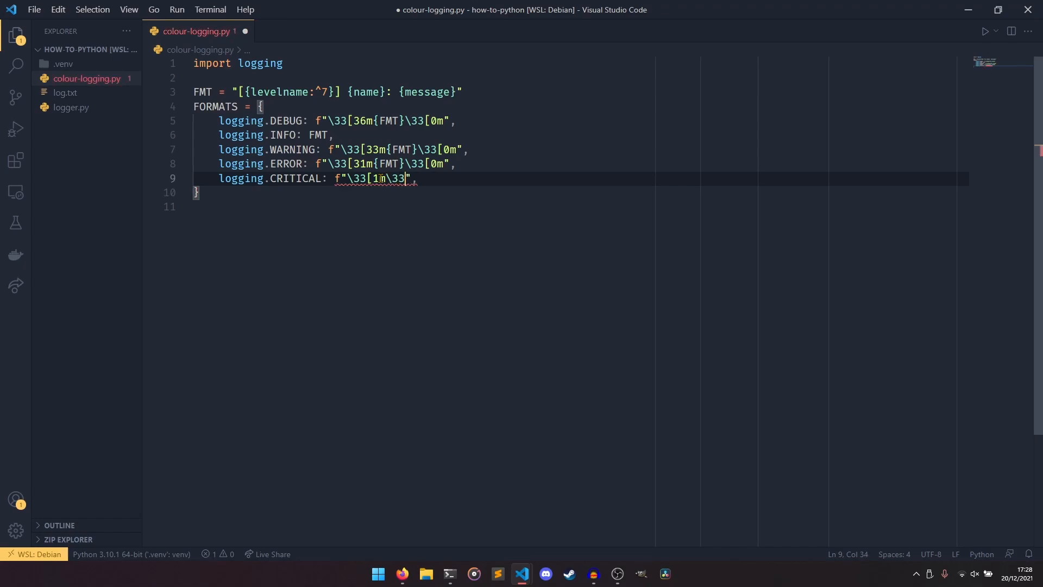
text(31m)
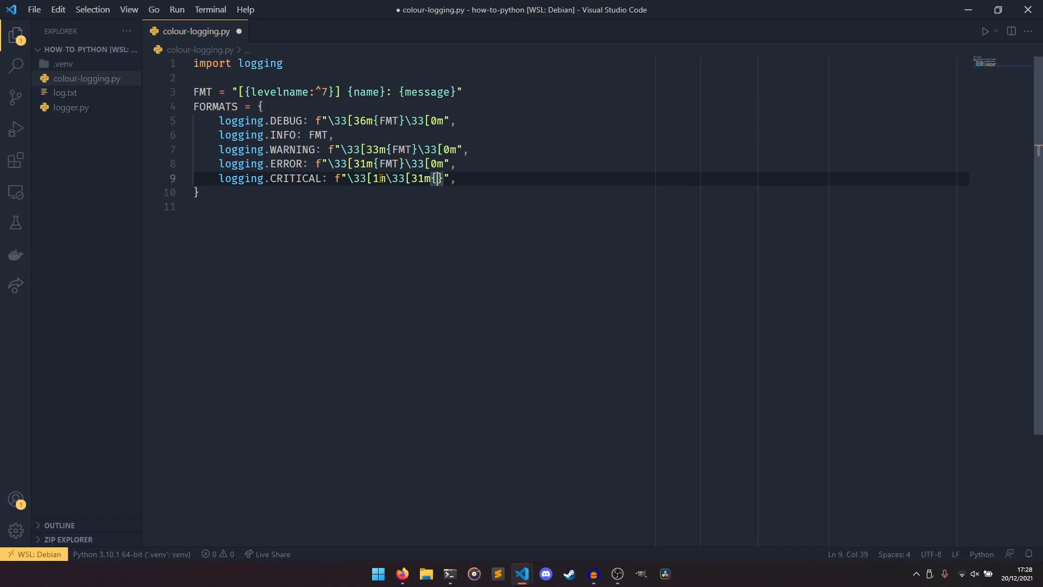
text({FMT)
text(}\33)
text([0m)
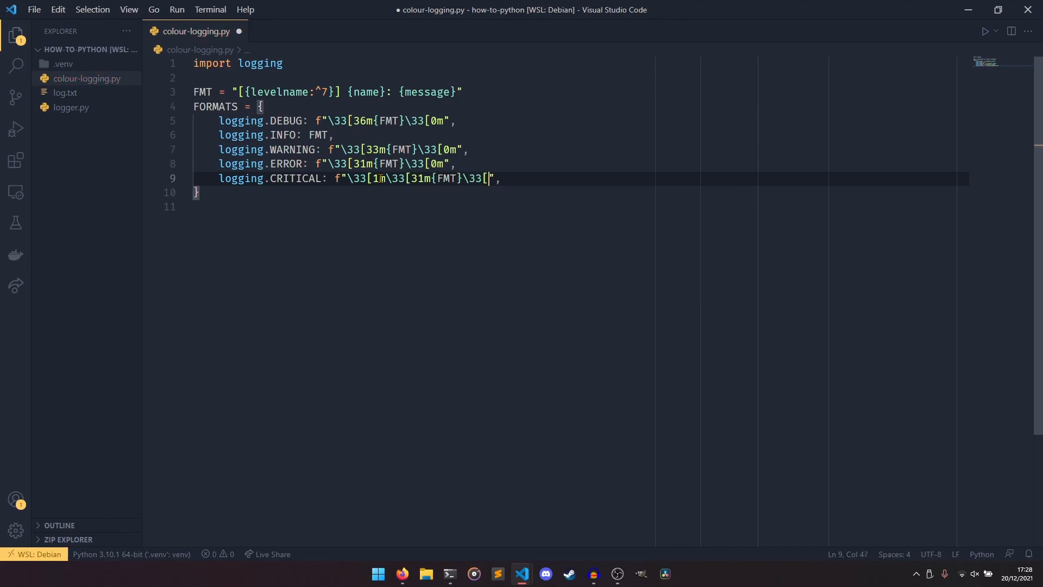
key(ctrl+s)
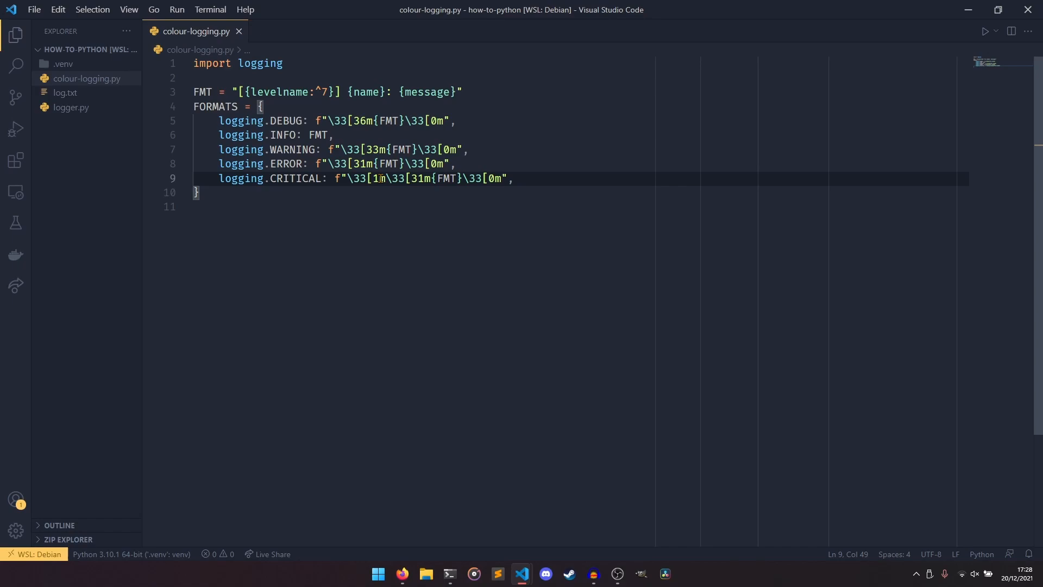
Copy DEBUG's cyan f-string and paste it over FMT on the INFO line
click(263, 121)
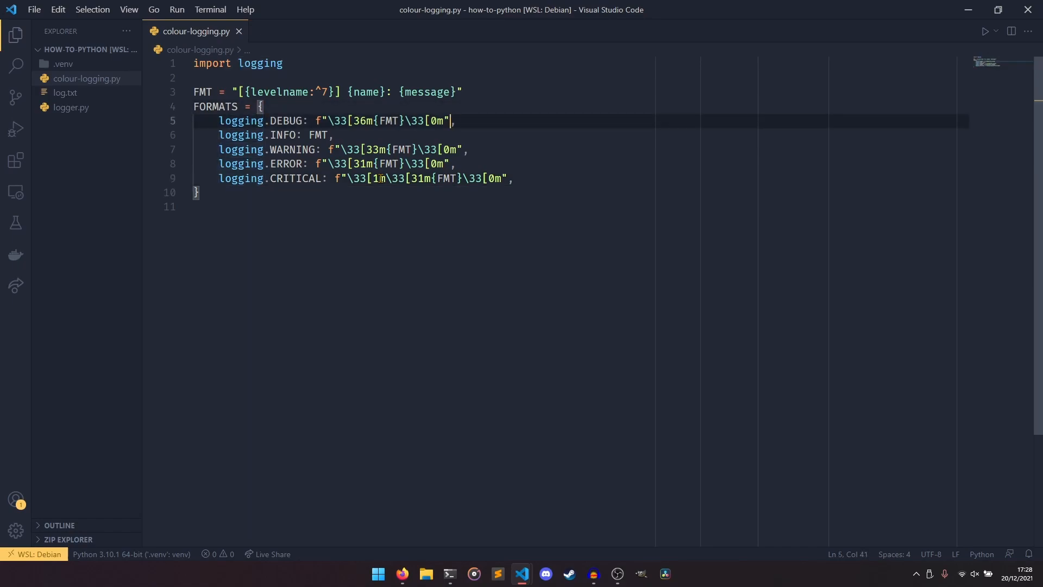
key(End)
key(ctrl+shift+Left)
key(ctrl+shift+Left)
key(ctrl+shift+Left)
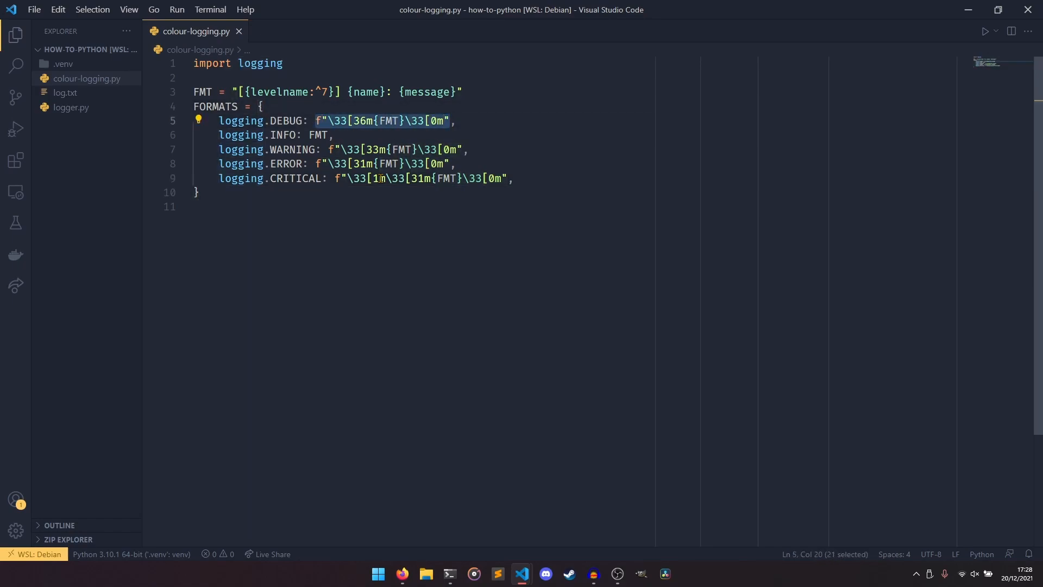
key(Down)
key(End)
key(Left)
key(ctrl+shift+Left)
text(f"\33[36m{FMT}\33[0m")
key(Up)
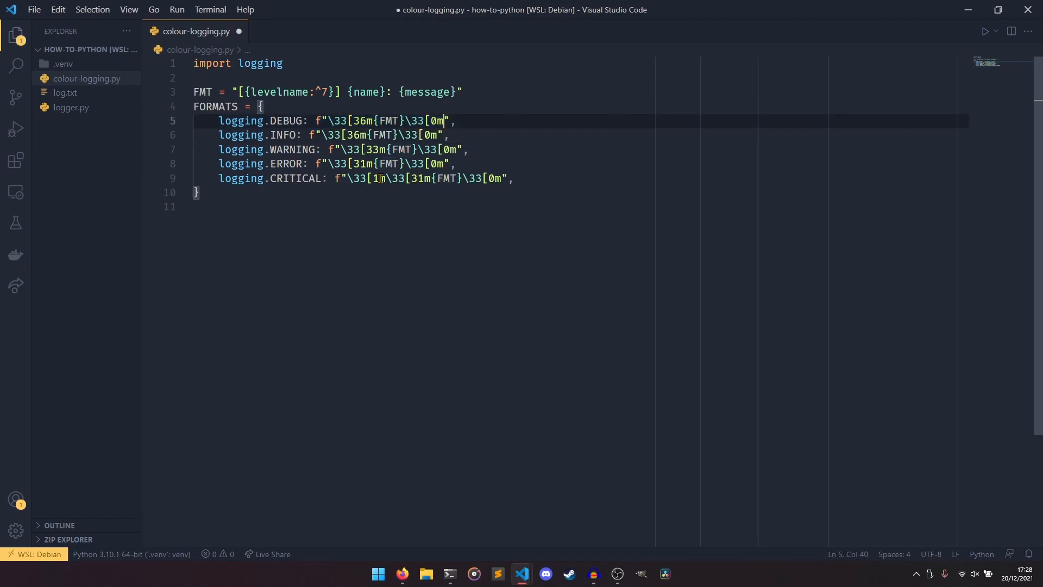
Replace DEBUG's value with plain FMT, save, and move to the end of the file
key(shift+Left)
key(ctrl+shift+Left)
key(ctrl+shift+Left)
key(ctrl+shift+Left)
key(ctrl+shift+Left)
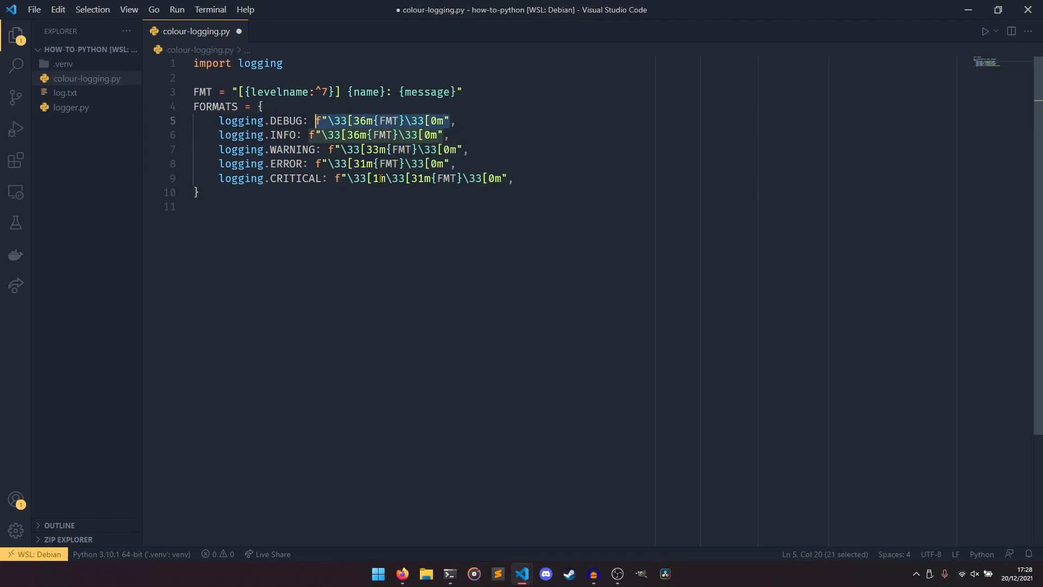
key(ctrl+shift+Left)
text(FMT)
key(Escape)
key(ctrl+s)
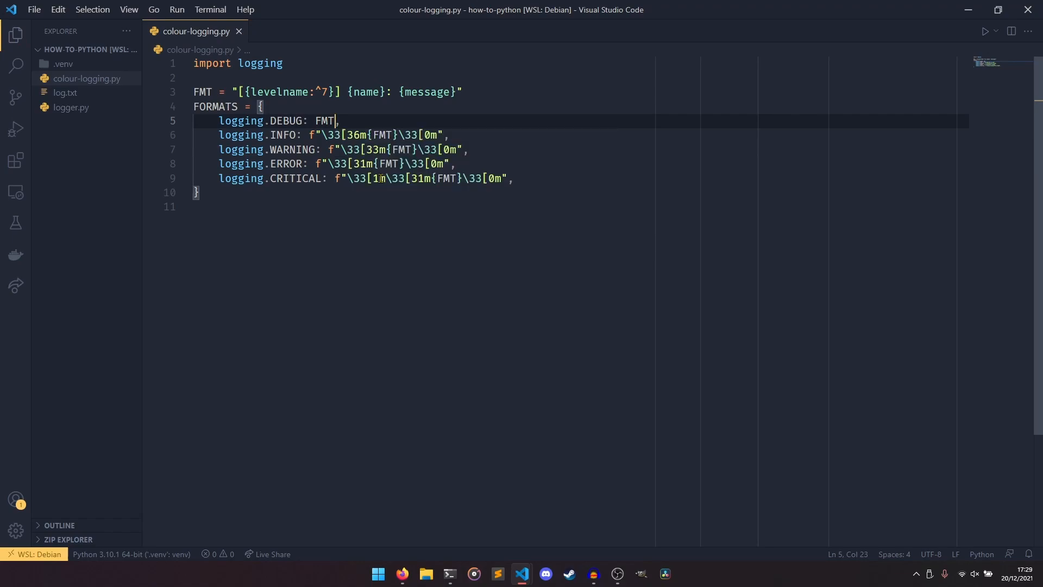
key(Down)
key(Down)
key(Down)
key(Down)
key(Down)
key(Down)
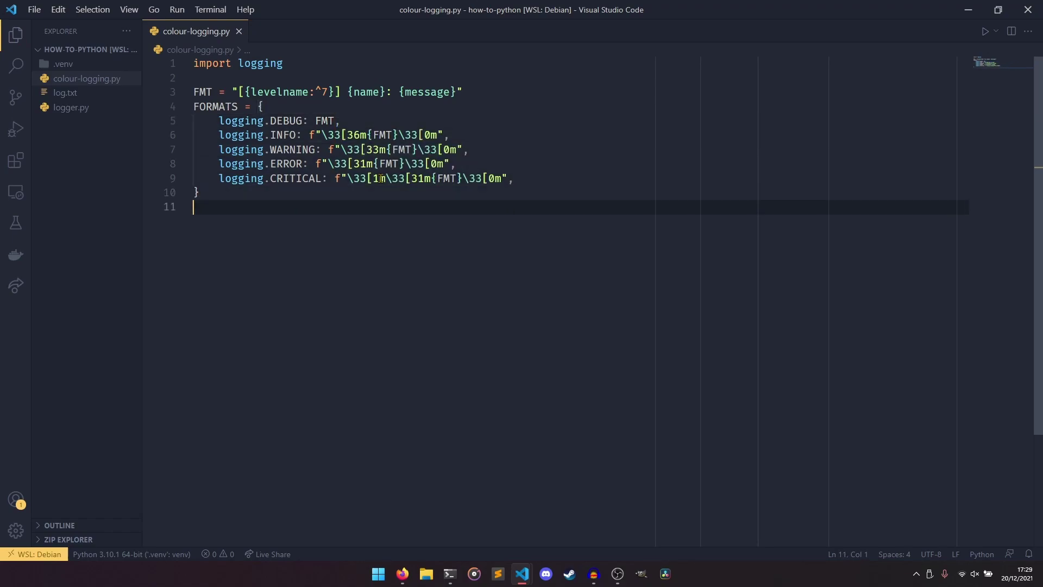
key(alt+Tab)
key(Tab)
key(Tab)
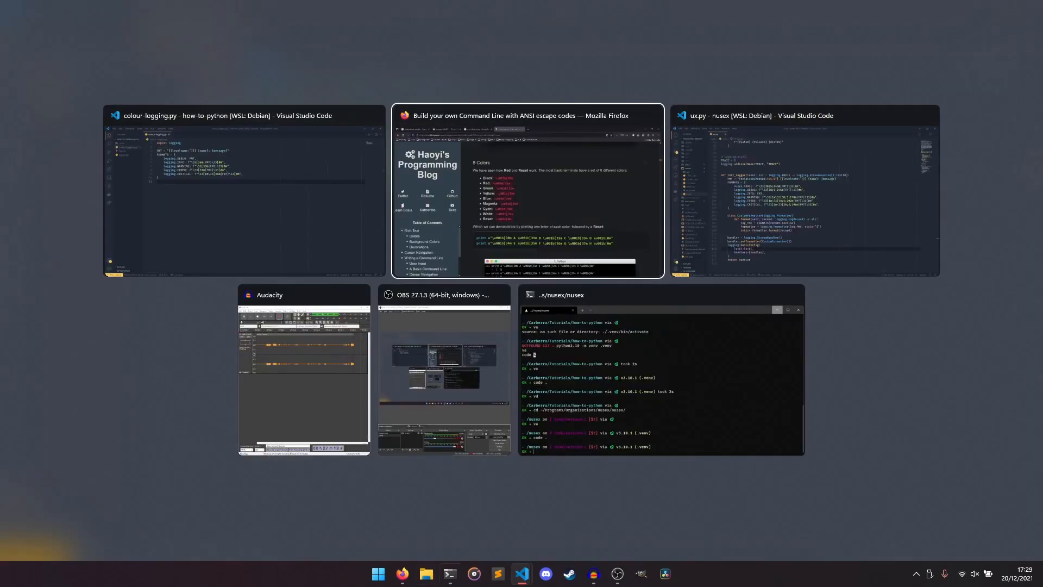
key(Escape)
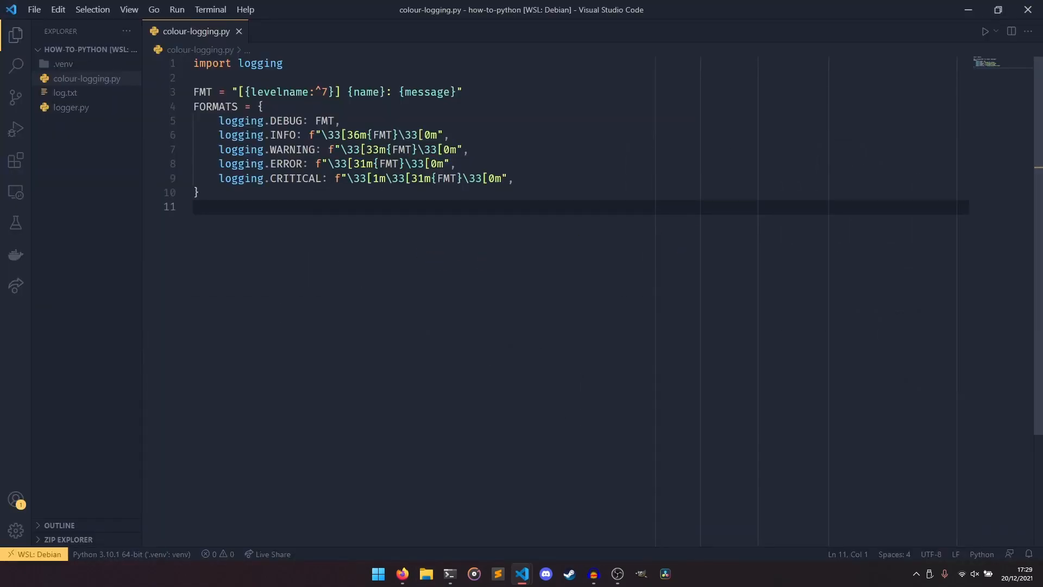
Declare class CustomFormatter(logging.Formatter) below the dictionary and save
key(Return)
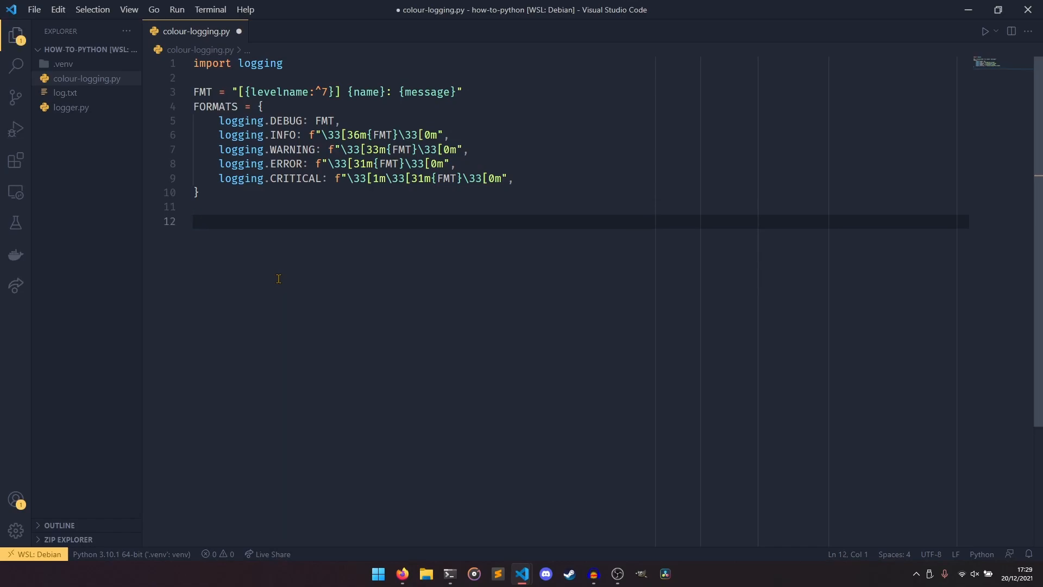
key(Return)
text(class Custyom)
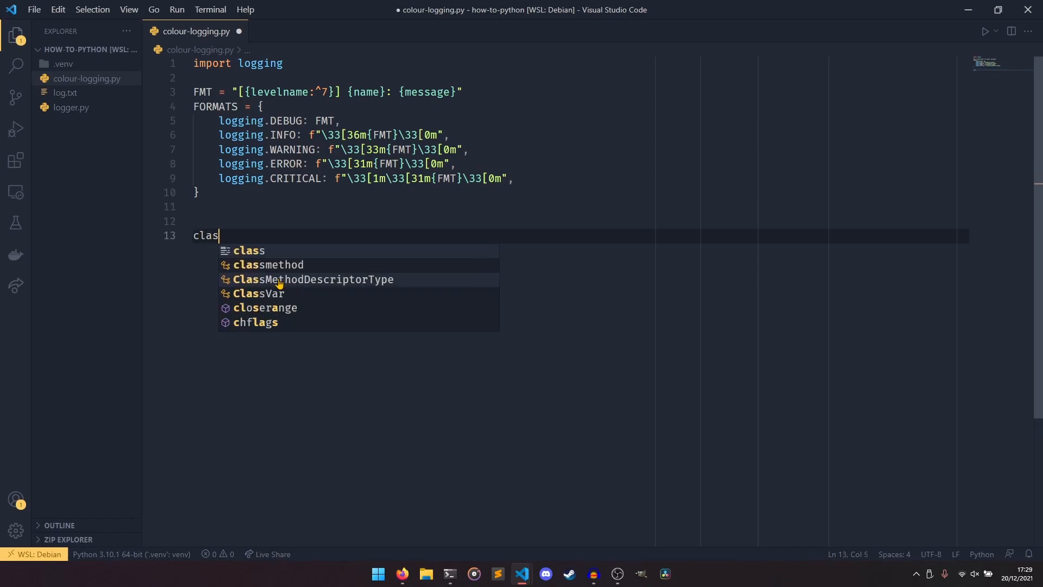
key(BackSpace)
key(BackSpace)
key(BackSpace)
text(om)
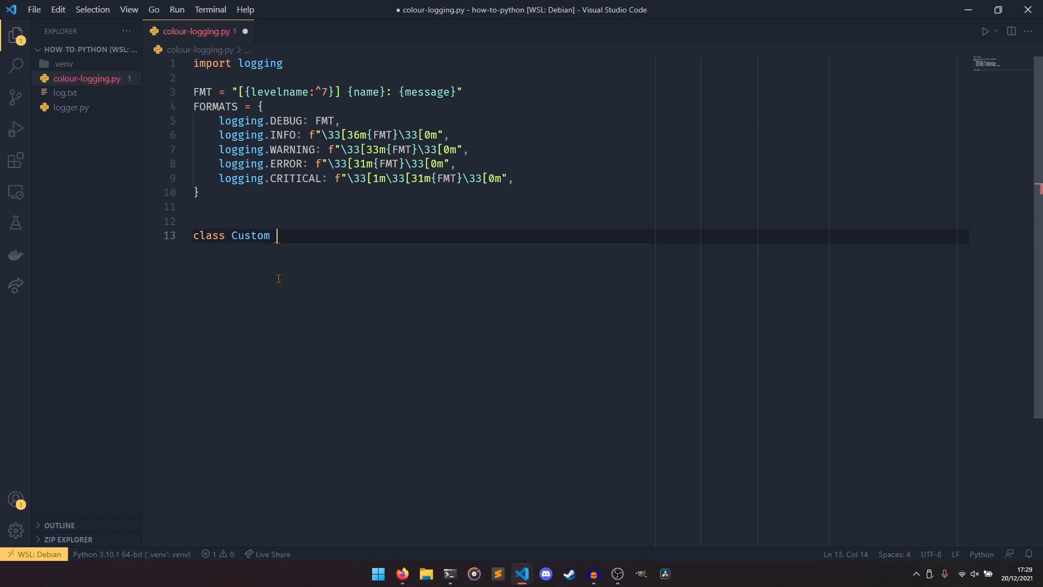
text(Foa)
key(BackSpace)
text(rma)
text(tter(loggi)
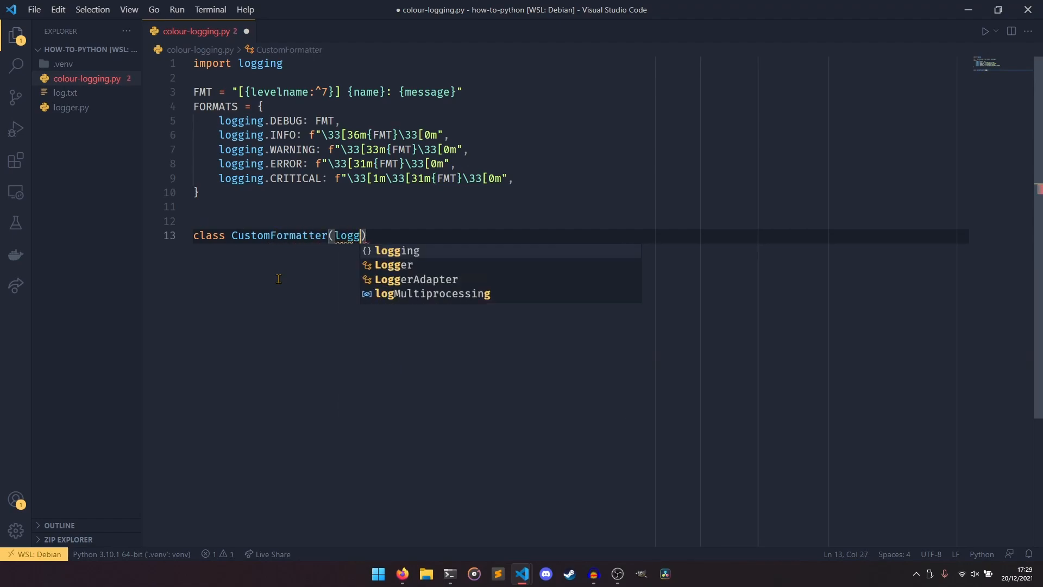
text(ng.Fo)
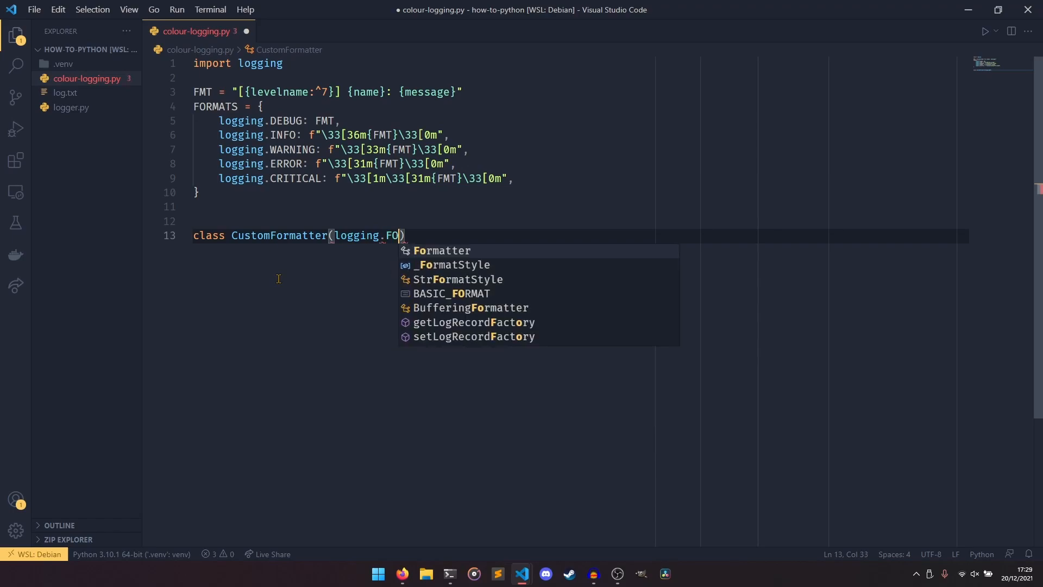
key(Tab)
key(ctrl+s)
key(End)
text(:)
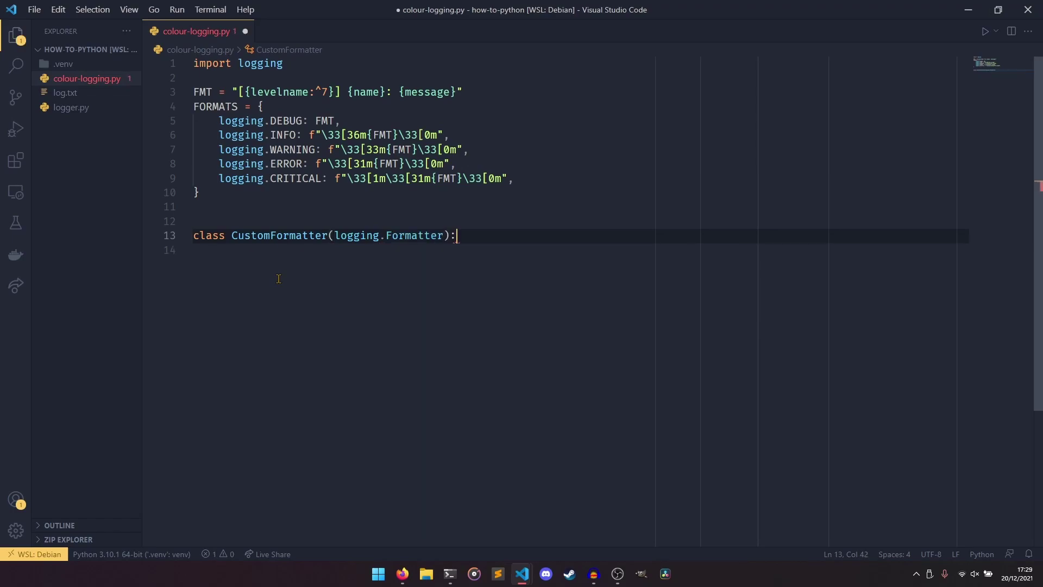
key(Return)
text(def form)
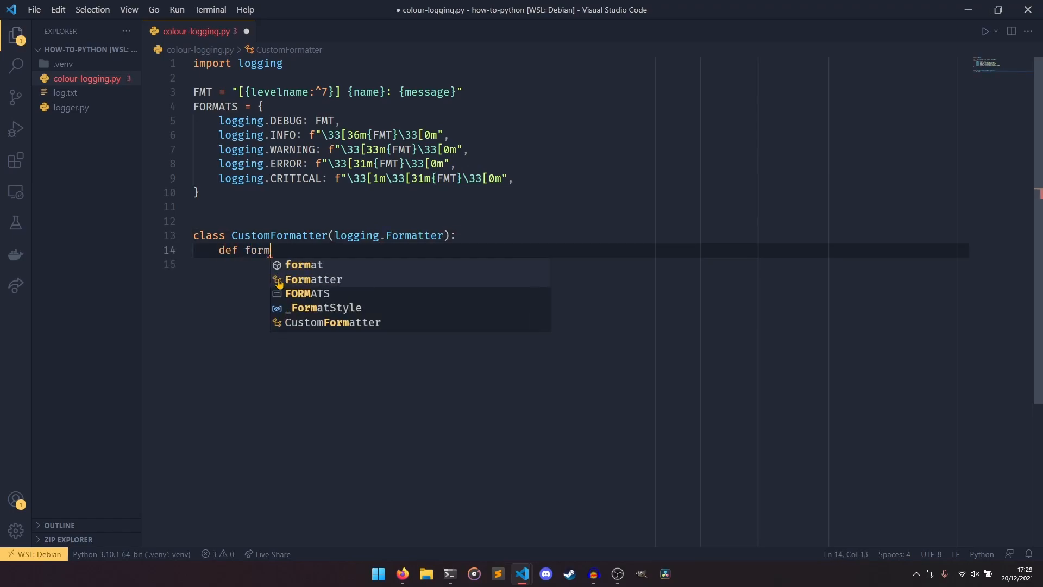
text(at()
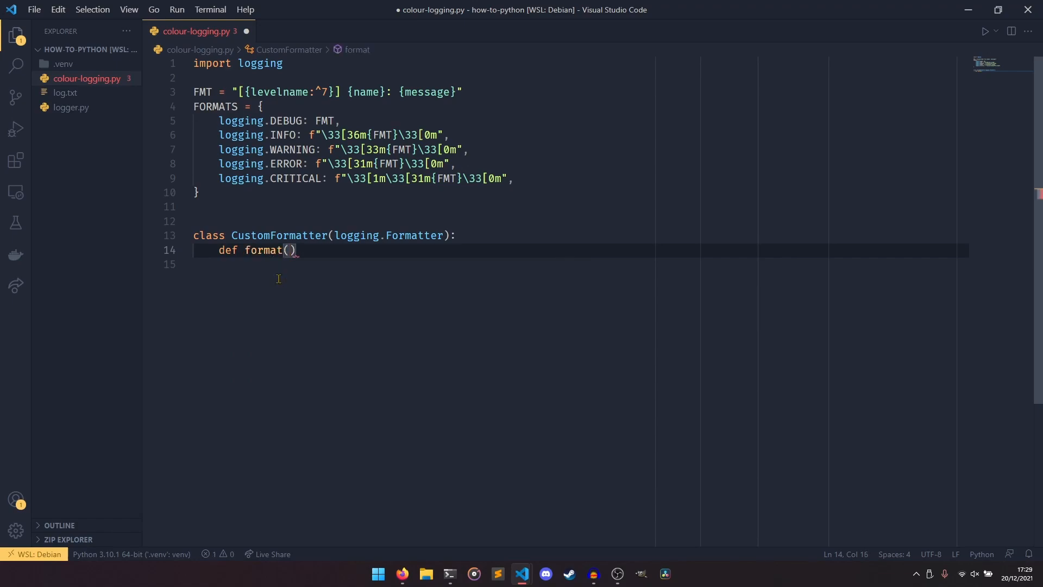
text(self, record)
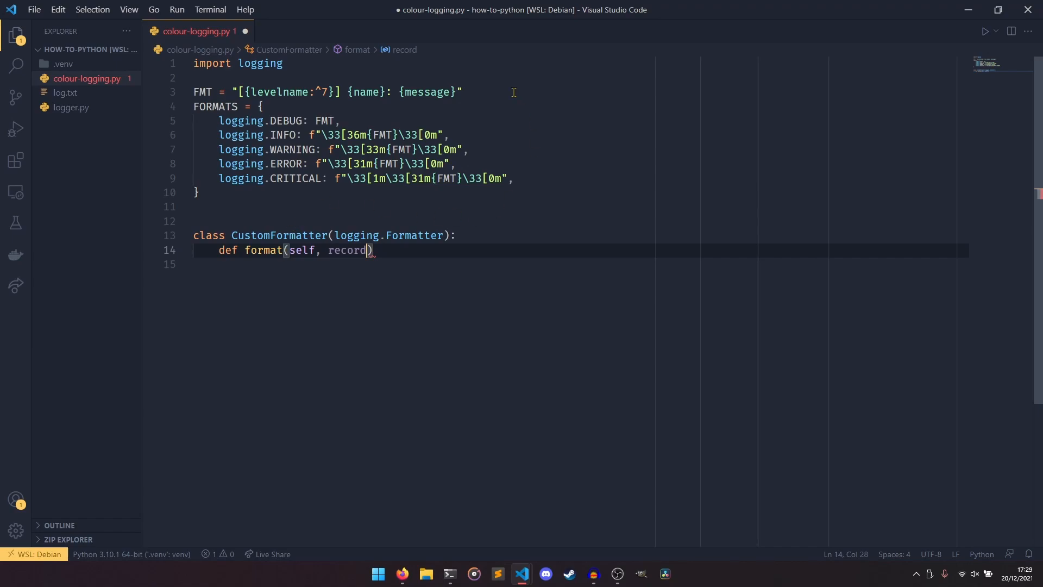
Define format(self, record) starting with log_fmt = FORMATS[record.level_no] and save
drag(302, 92, 269, 92)
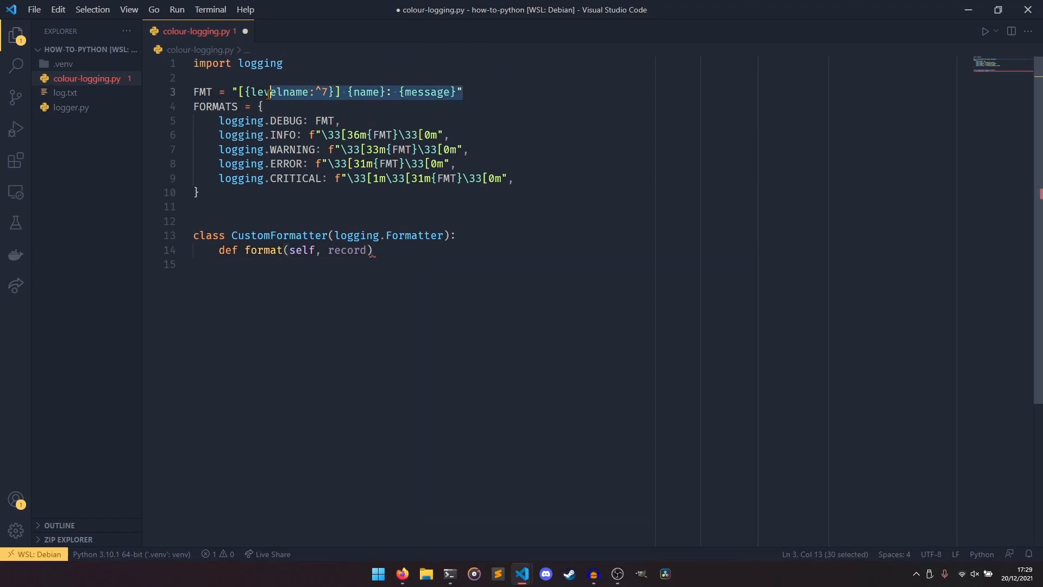
click(269, 92)
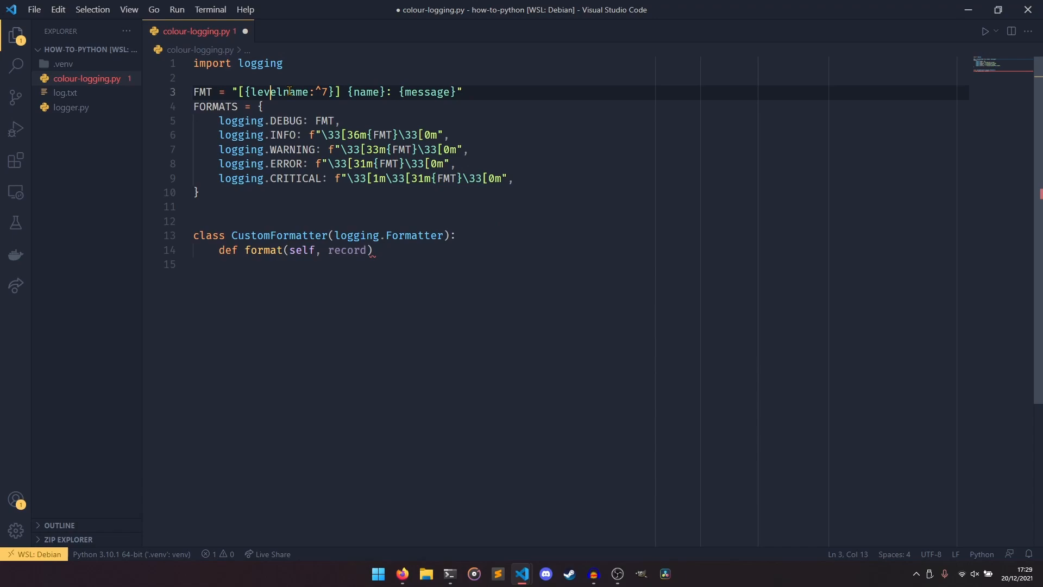
double_click(288, 92)
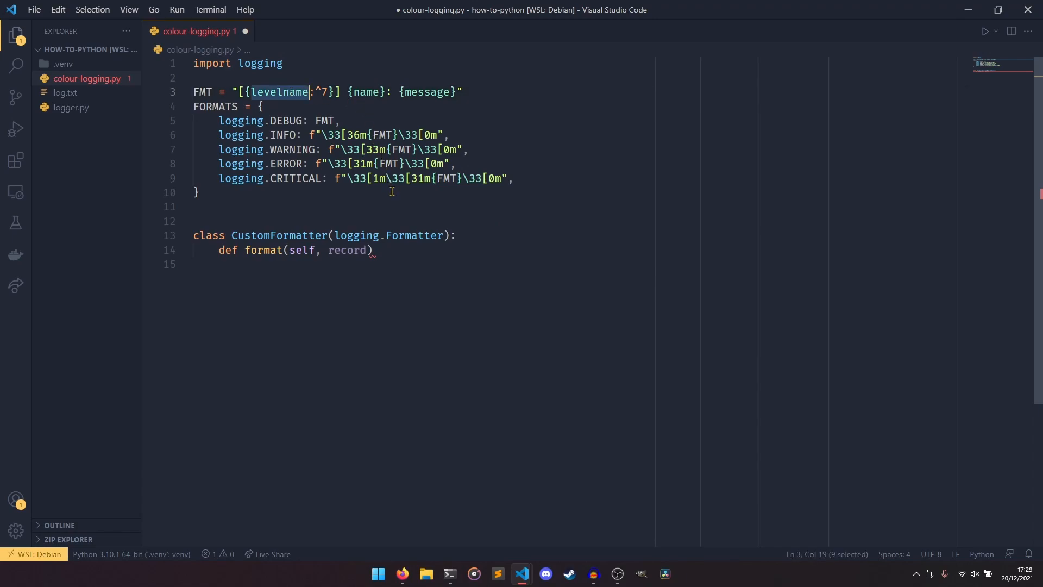
click(410, 250)
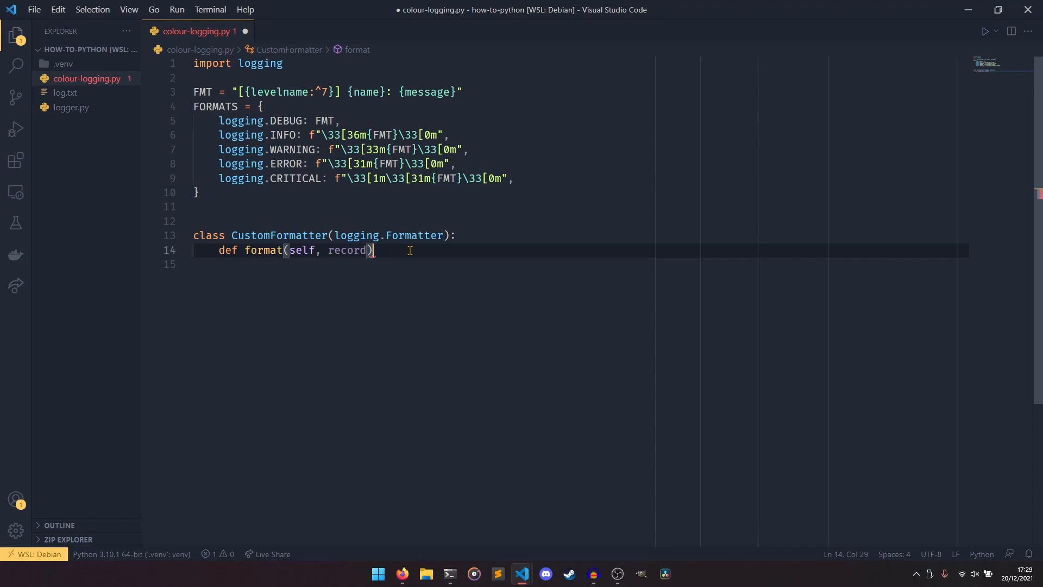
text(:)
key(Return)
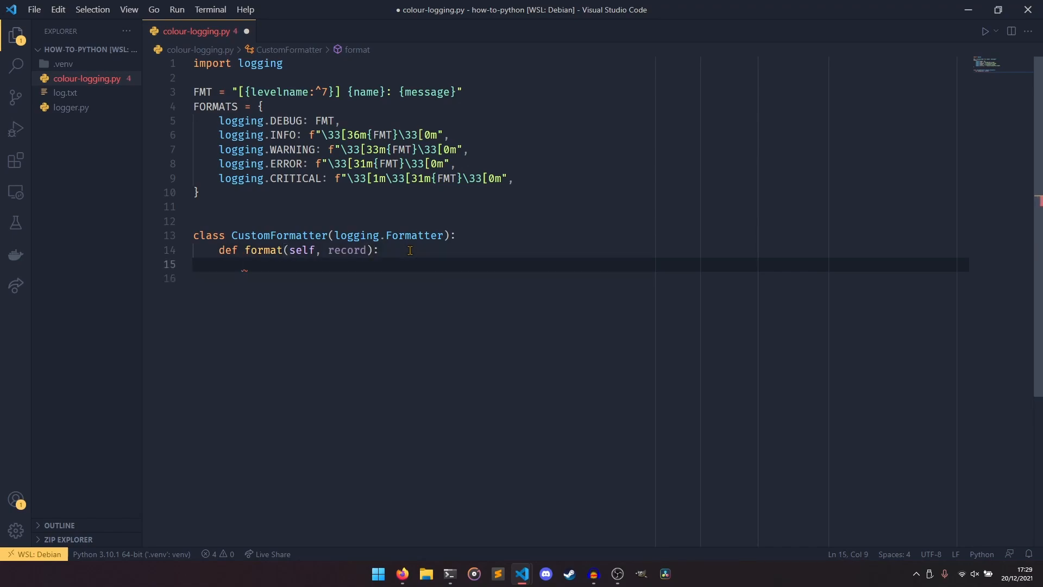
text(log_fmt)
text( = FORT)
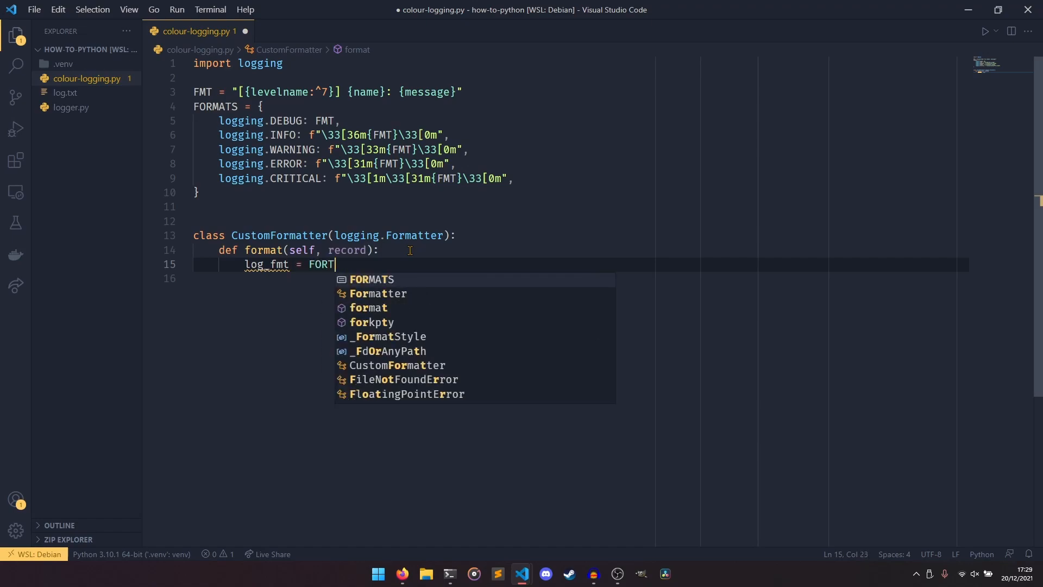
key(Tab)
text([recor)
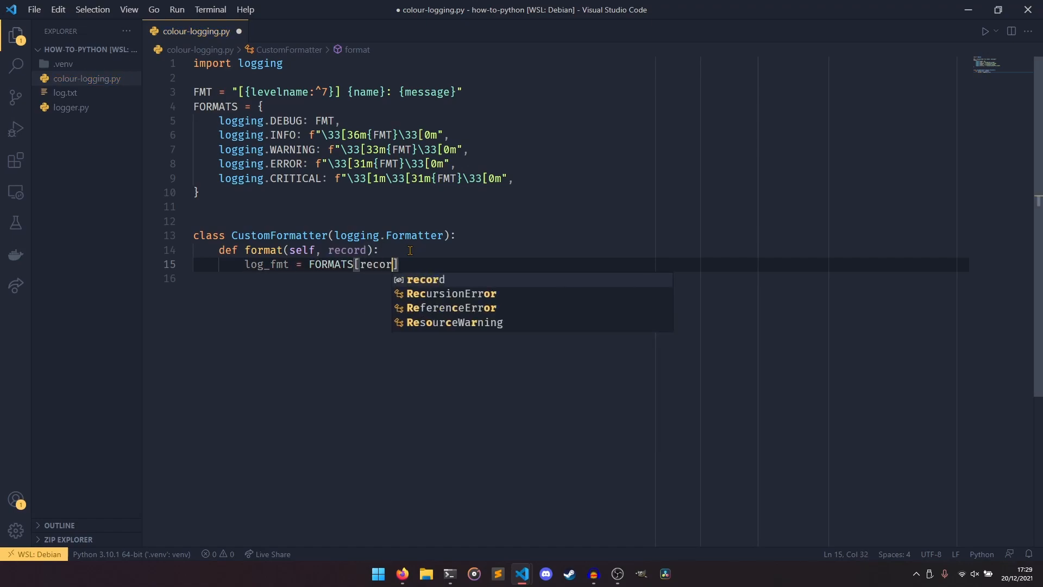
text(d.level_)
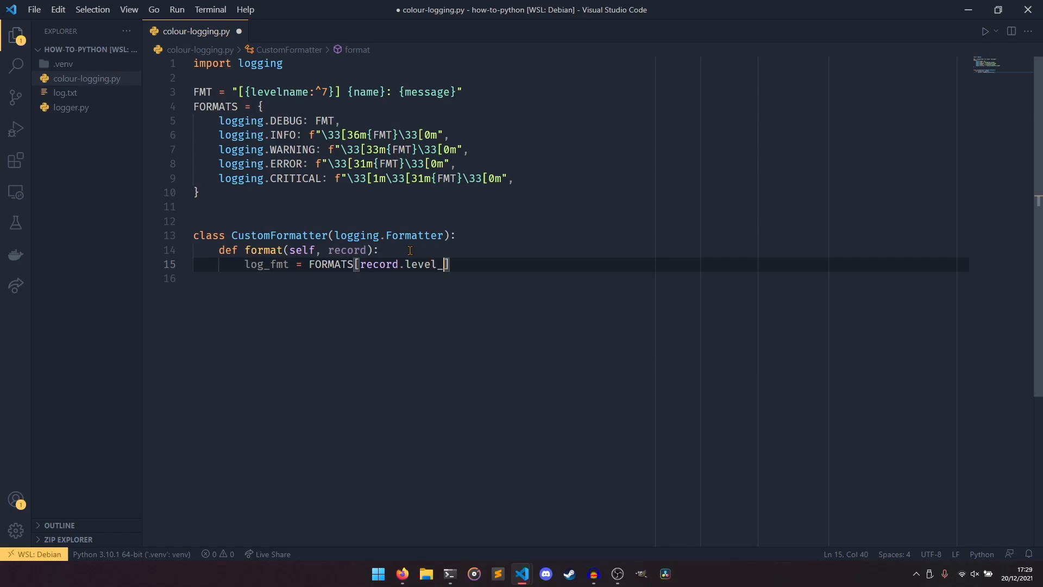
text(no)
key(ctrl+s)
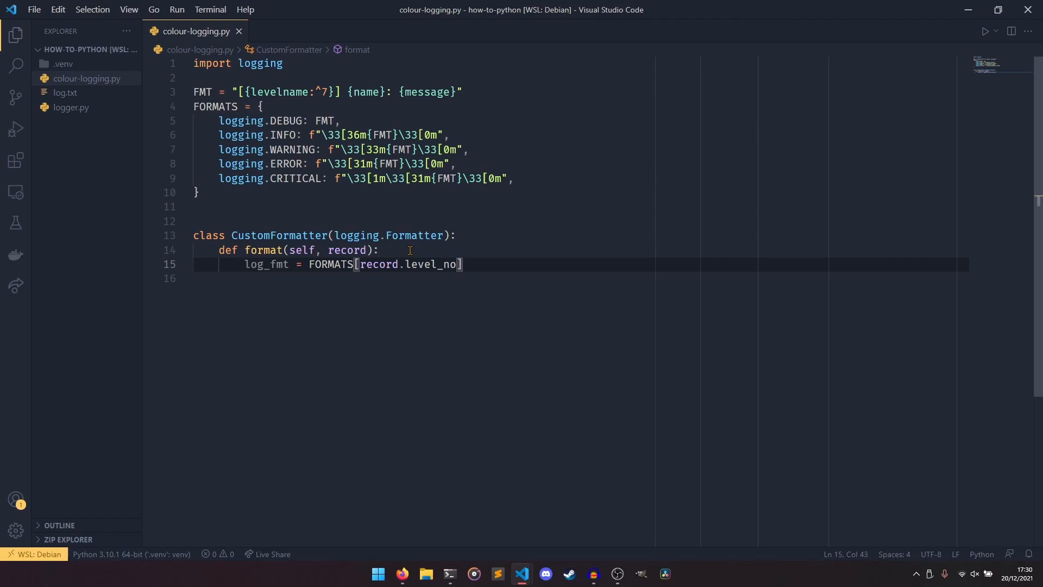
Add formatter = logging.Formatter(log_fmt, style="{") in the format method and save
key(Return)
text(formatt)
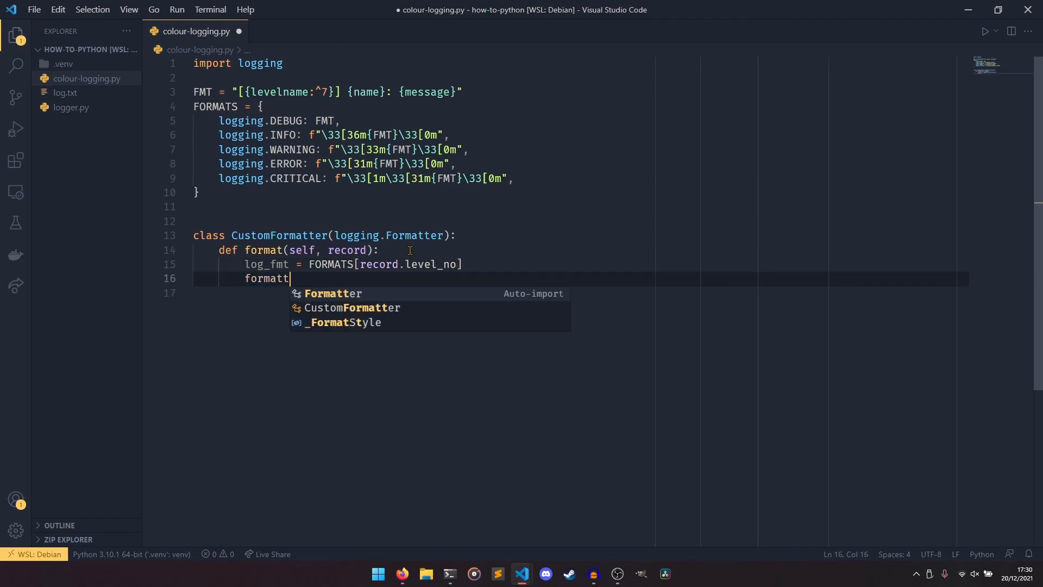
key(Tab)
key(ctrl+BackSpace)
key(ctrl+BackSpace)
key(ctrl+BackSpace)
text(f)
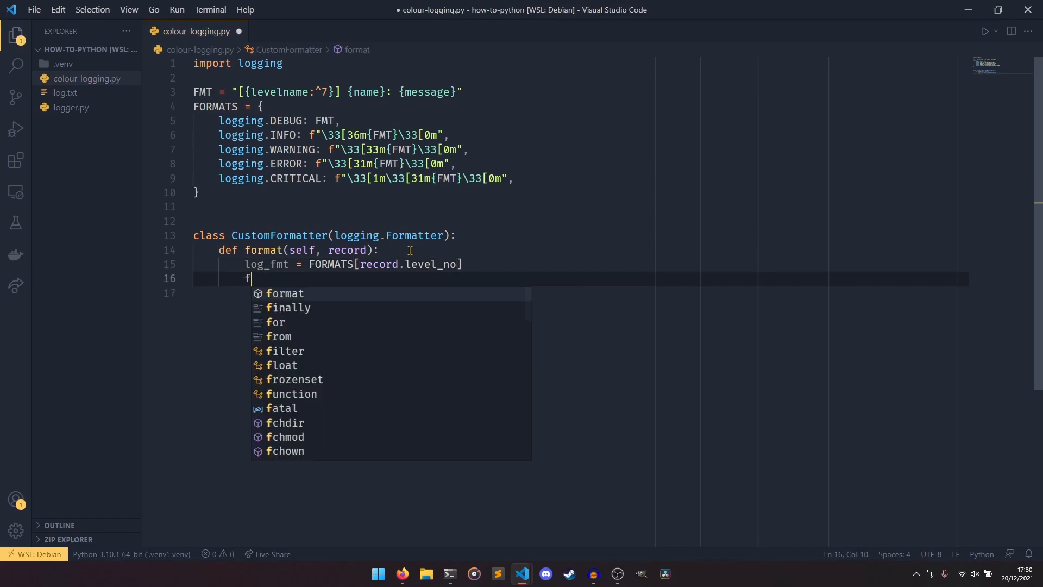
text(ormatter)
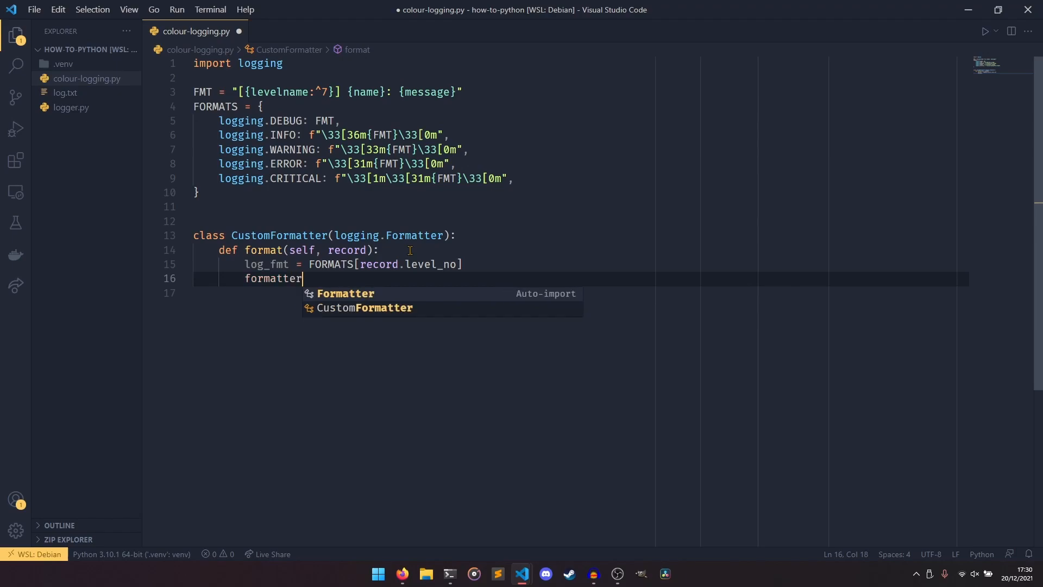
text( = logging.Fo)
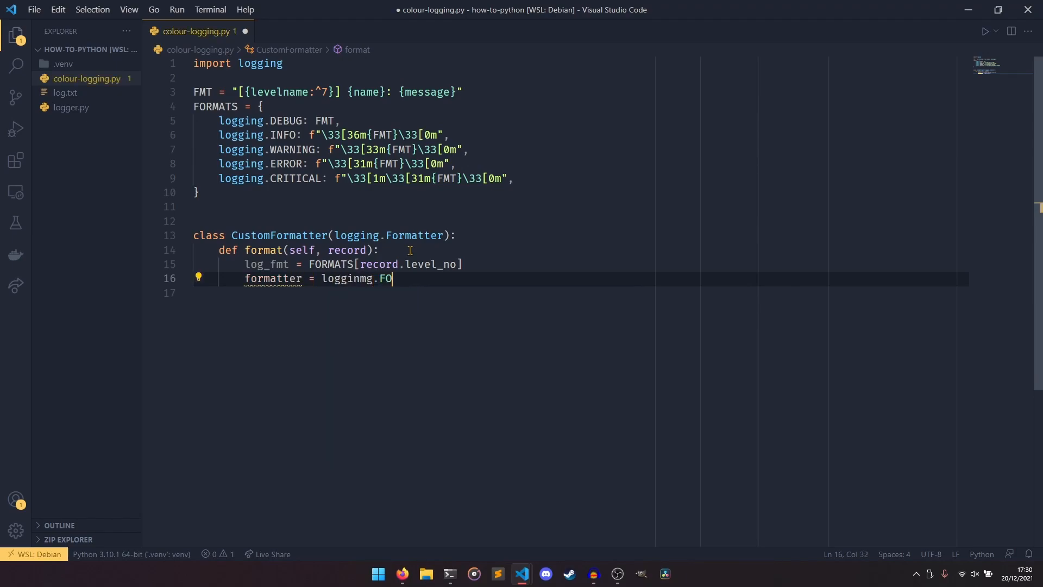
key(BackSpace)
key(BackSpace)
key(BackSpace)
text(nmg)
key(BackSpace)
key(BackSpace)
text(g.Fo)
key(Tab)
text((log)
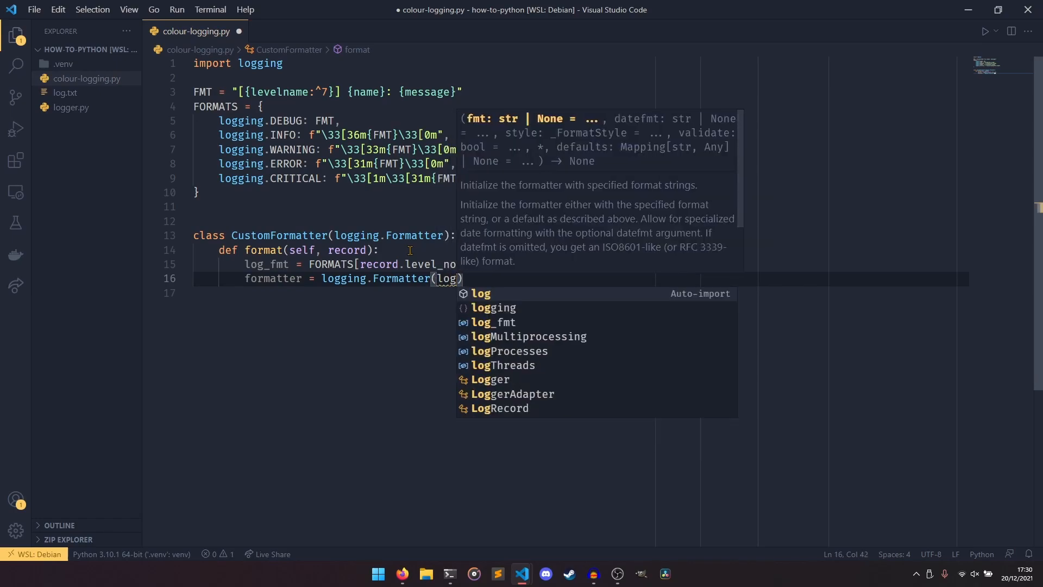
key(Tab)
text(, sty)
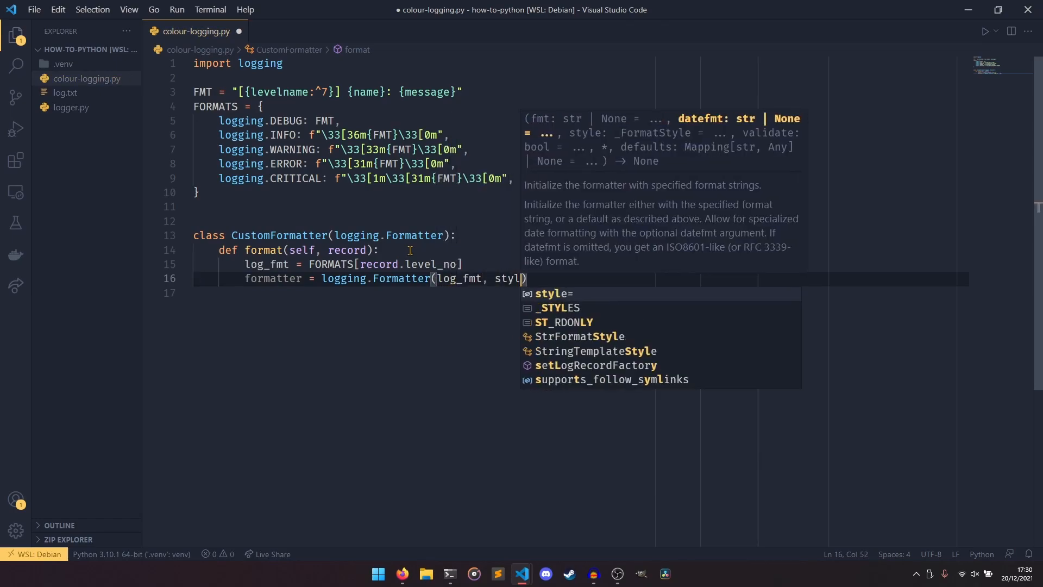
text(le="{)
key(ctrl+s)
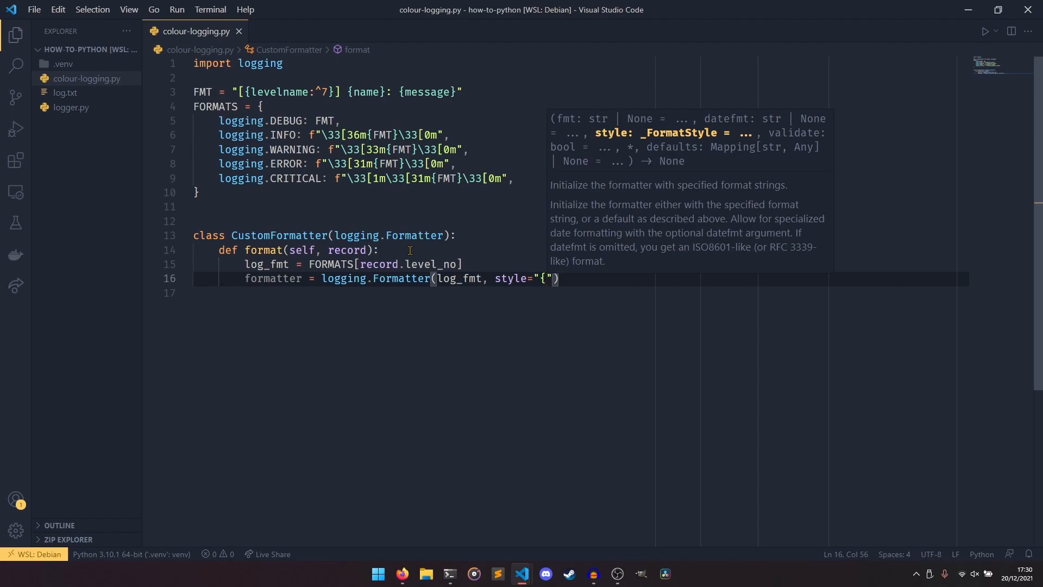
text(")
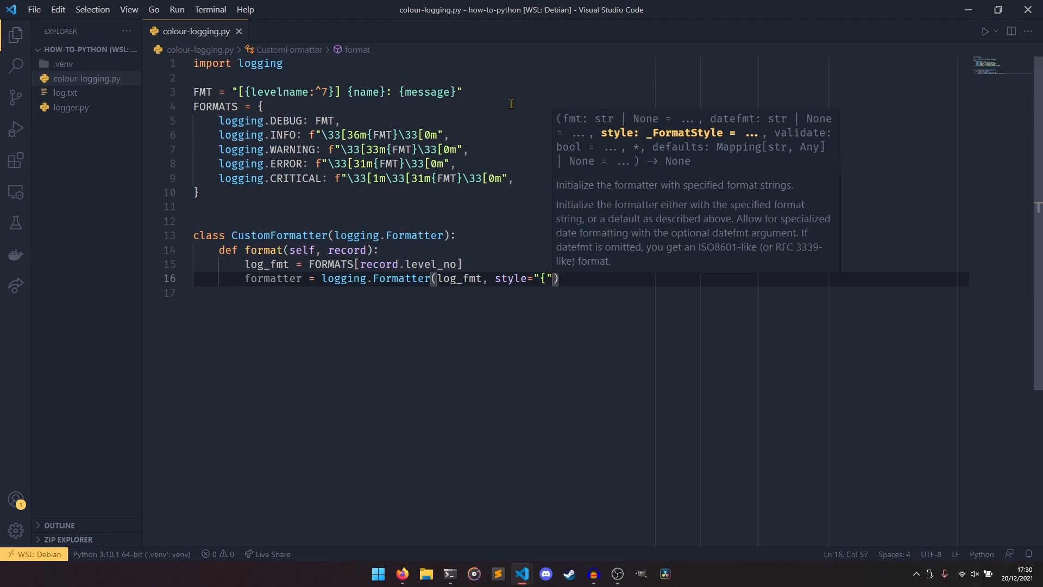
Review the braced placeholders in FMT and return to the end of the formatter line
drag(196, 79, 316, 91)
click(490, 96)
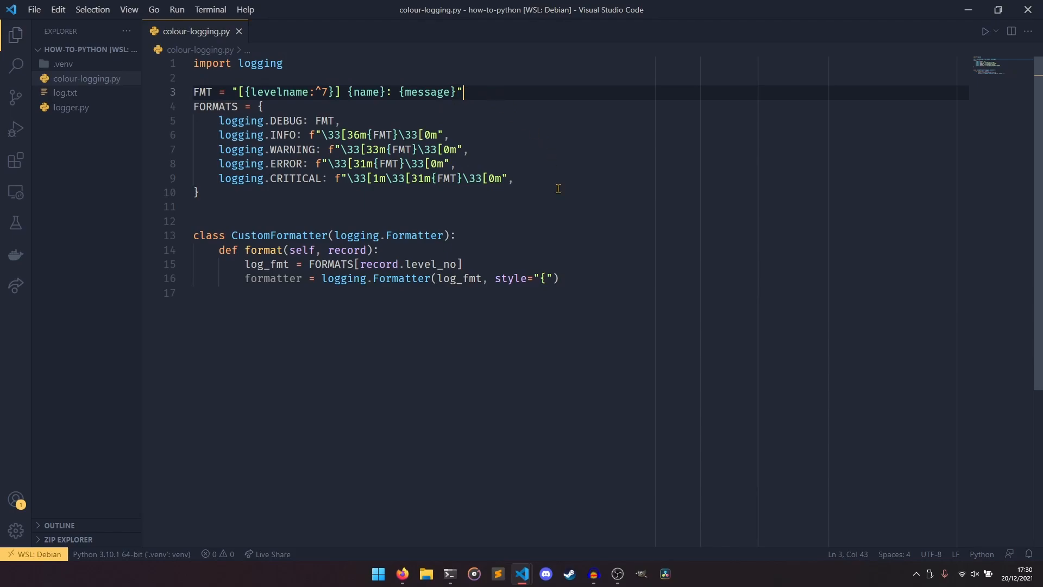
click(579, 268)
click(625, 276)
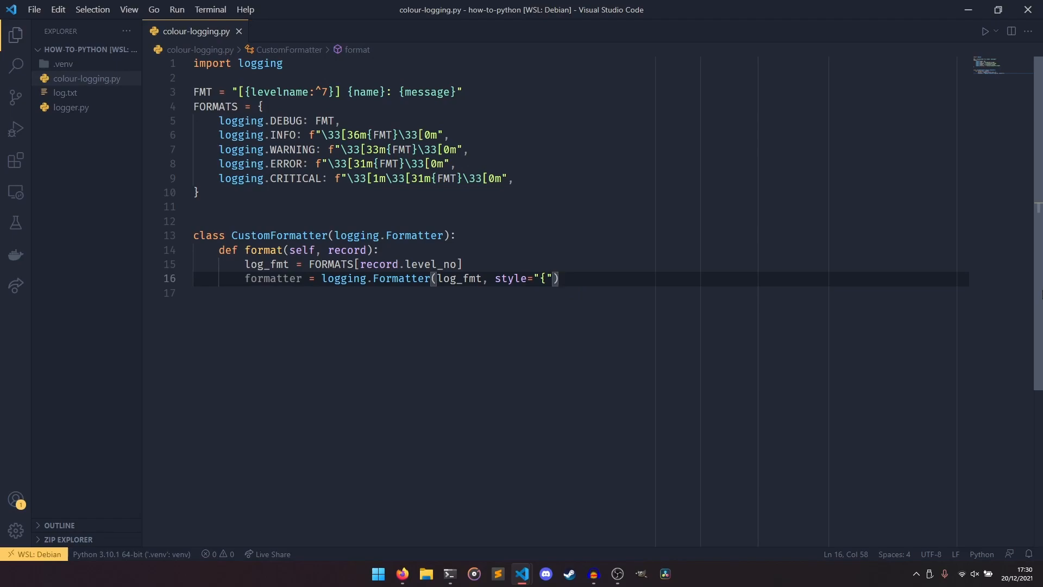
Return formatter.format(record) from the method, save, and add a blank line after the class
key(Return)
text(return )
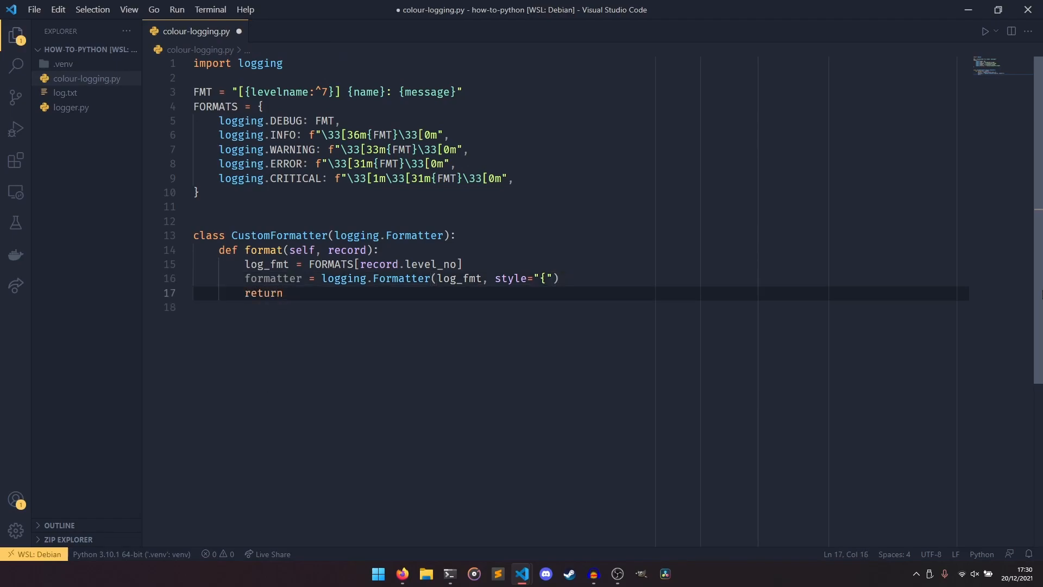
text(formatterform)
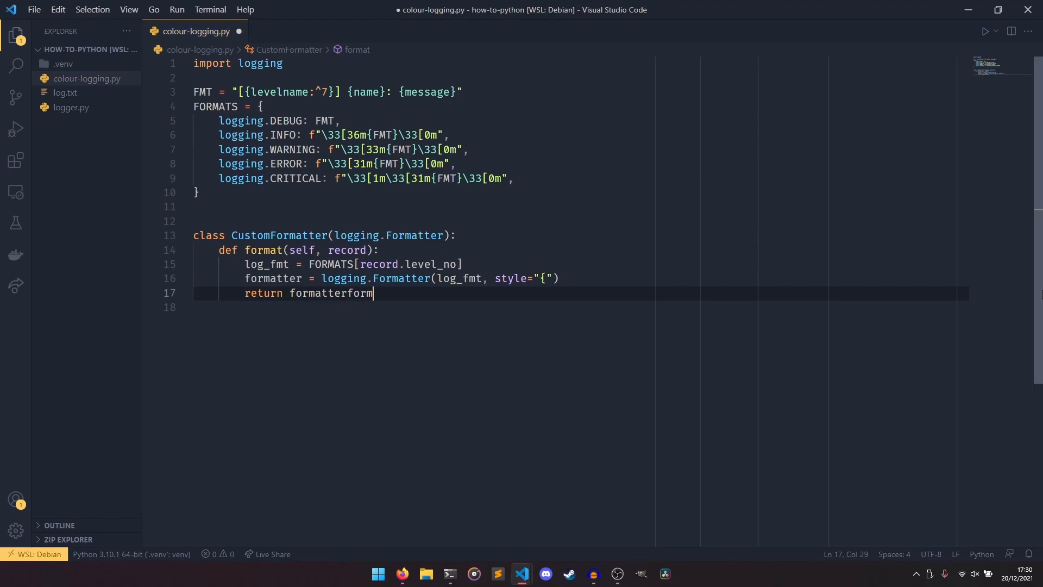
text(at)
key(BackSpace)
key(BackSpace)
key(BackSpace)
key(BackSpace)
text(.f)
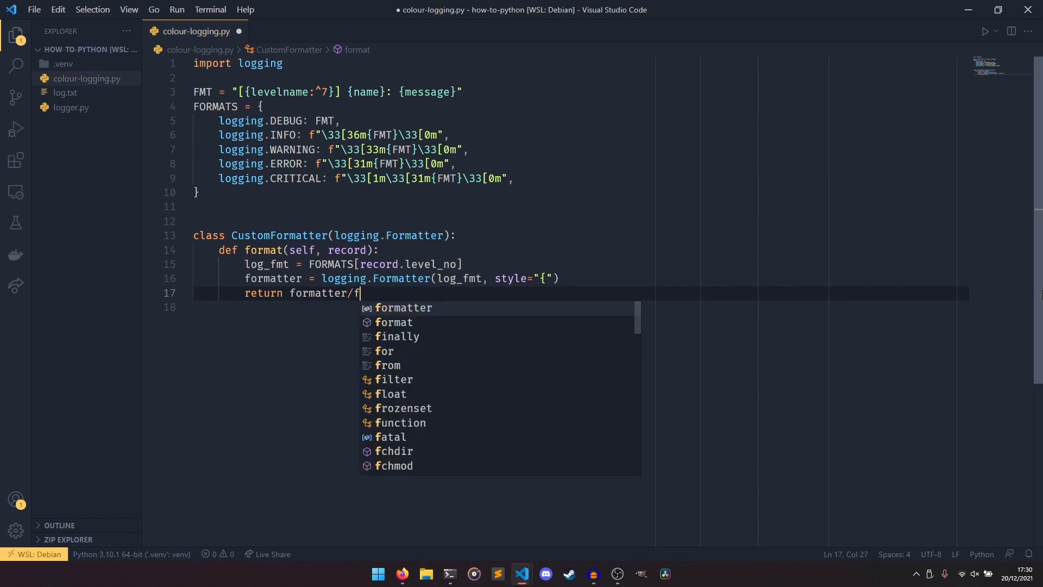
text(ormat()
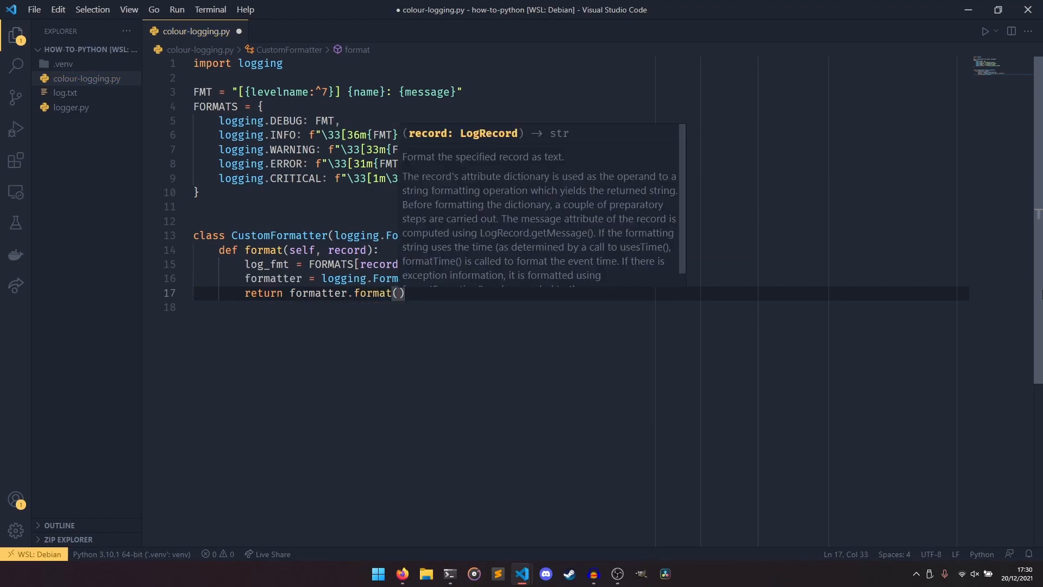
text(record)
key(ctrl+s)
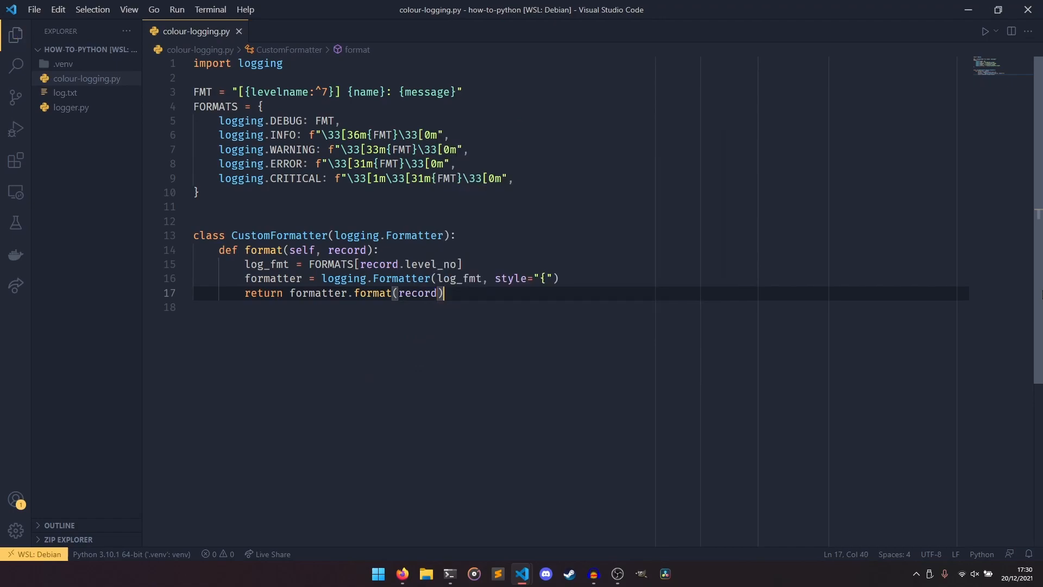
key(Return)
Create handler = logging.StreamHandler() and call handler.setFormatter(CustomFormatter())
key(Return)
key(BackSpace)
key(BackSpace)
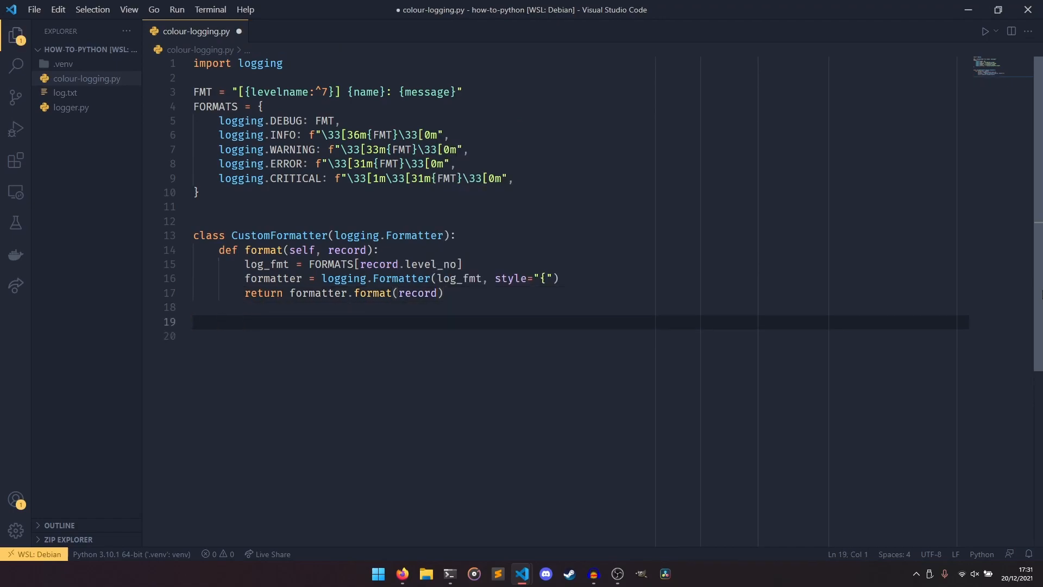
key(Return)
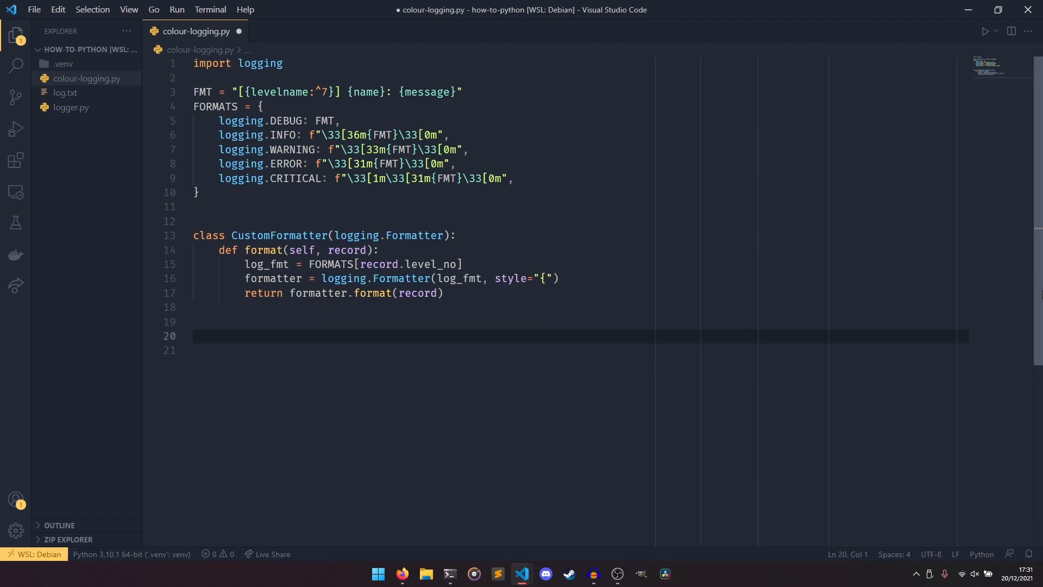
text(handler)
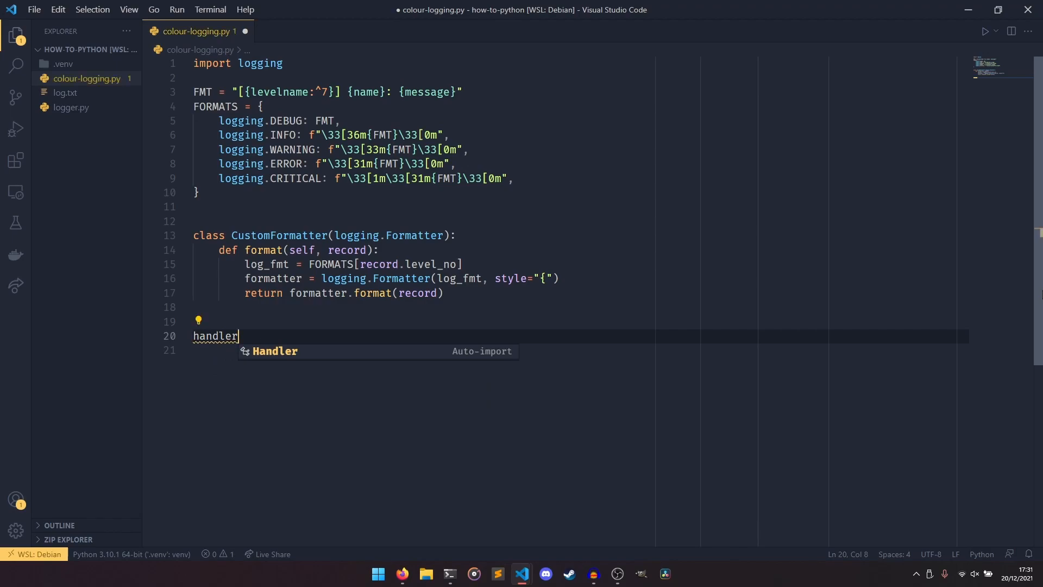
text( = logging.St)
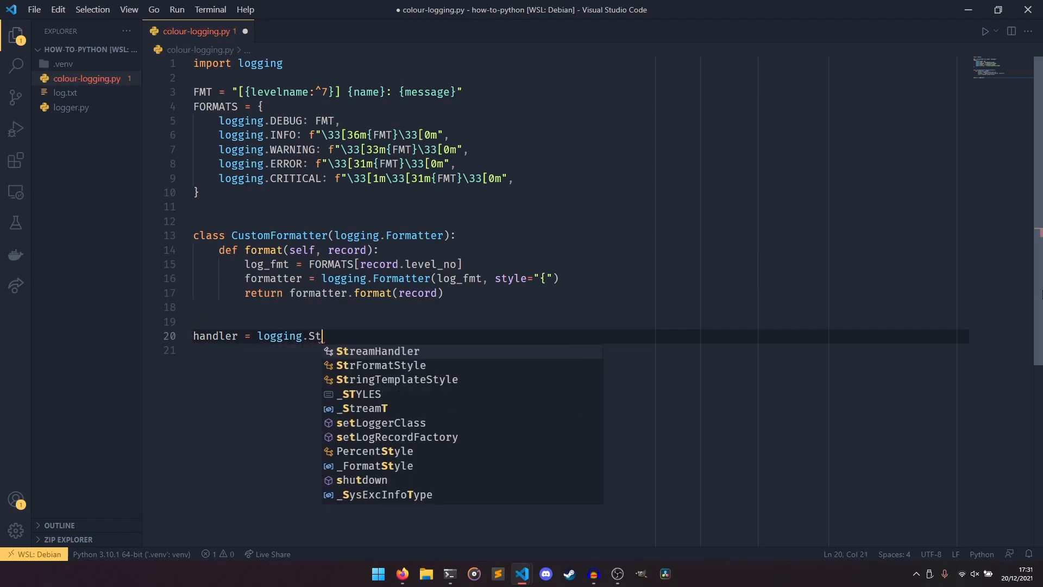
key(Tab)
text(())
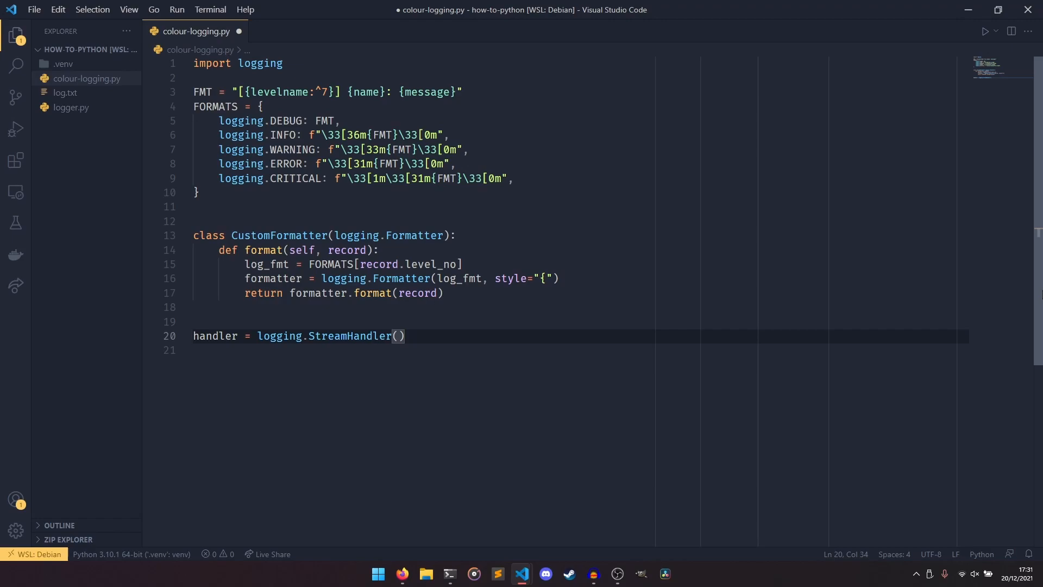
key(Return)
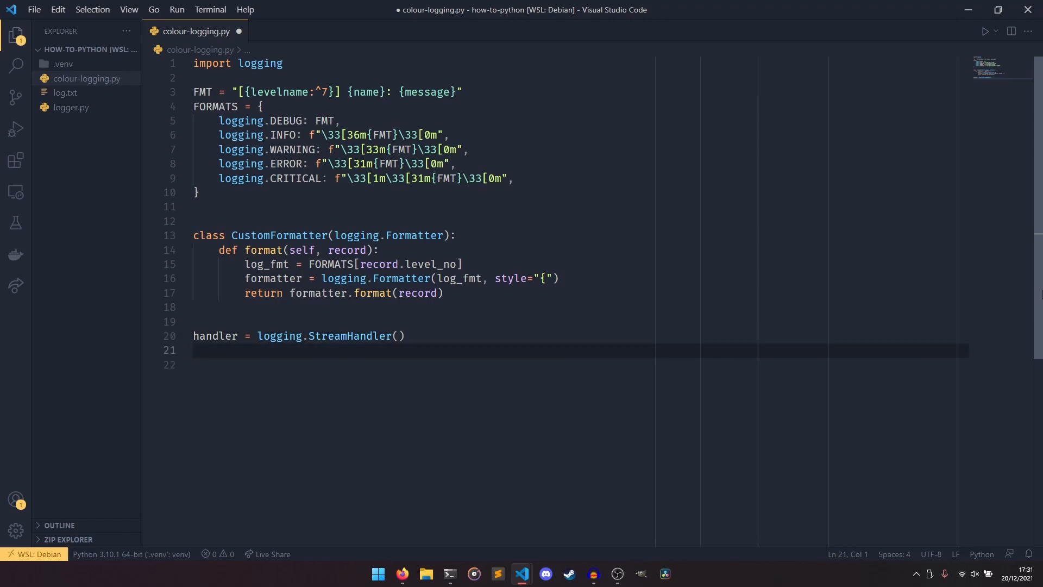
text(handler.set)
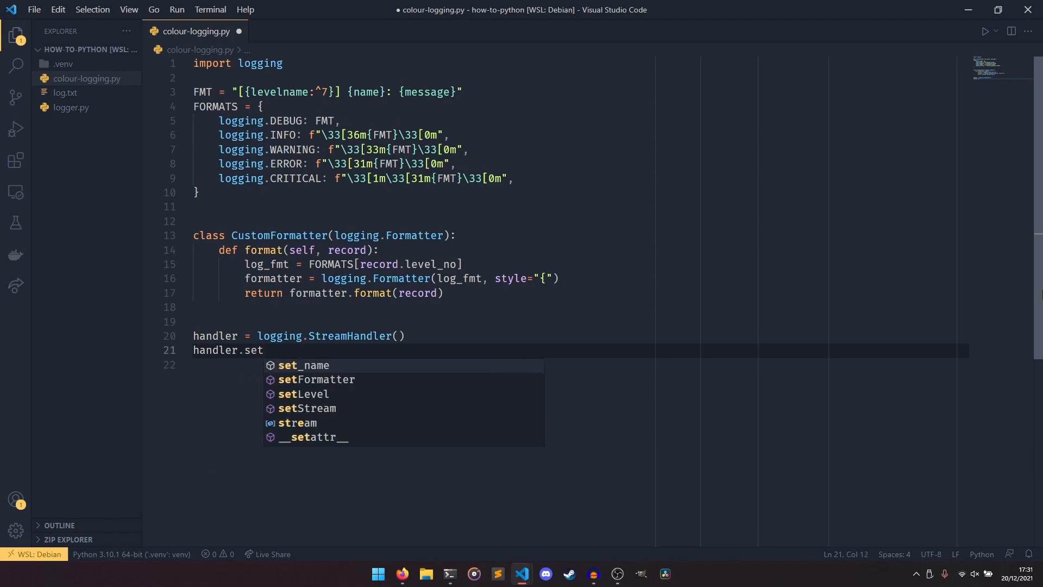
text(Formatter(Cur)
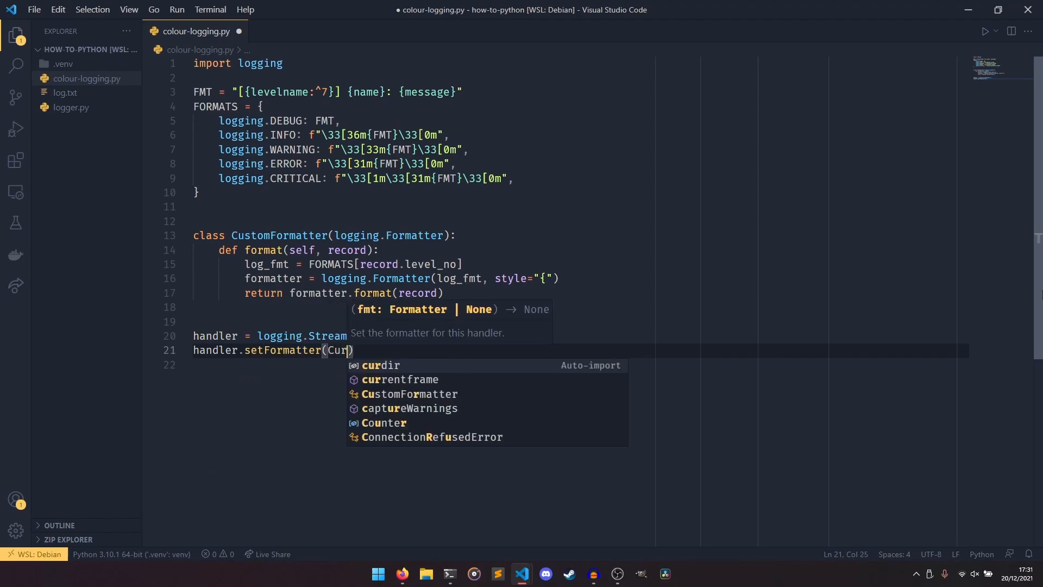
text(s)
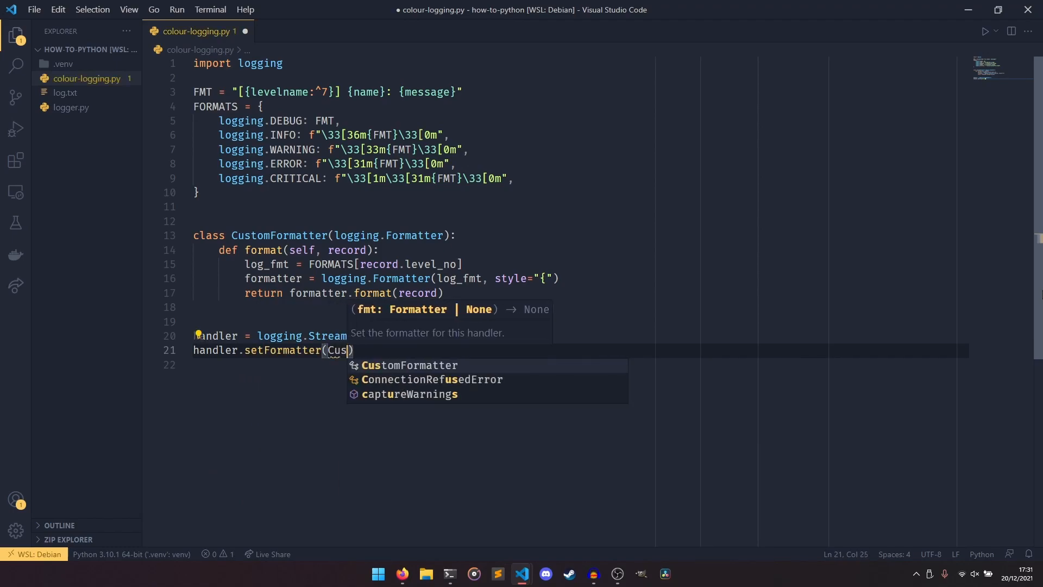
key(Tab)
text(())
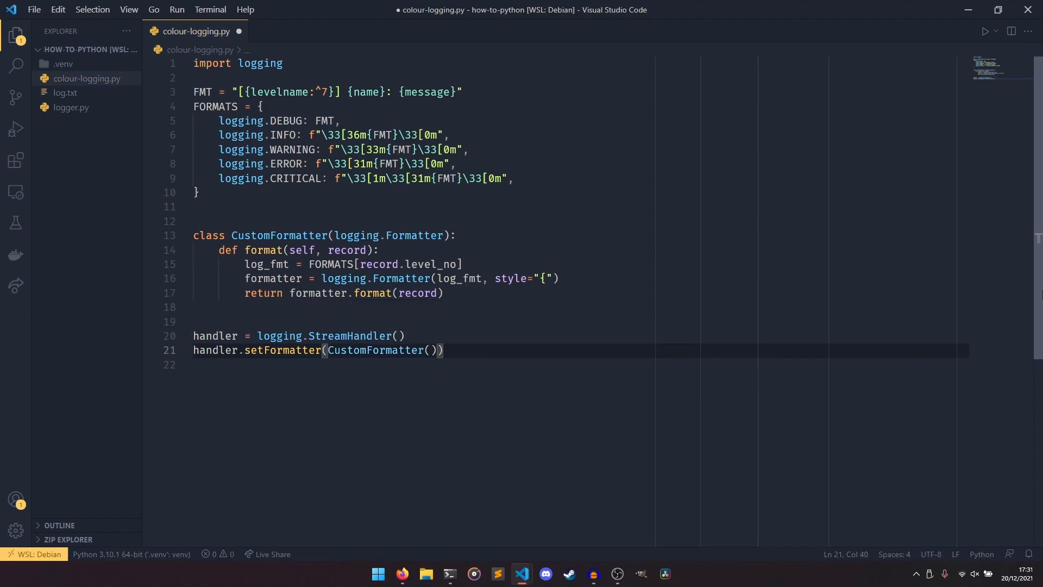
Add logging.basicConfig(level=logging.DEBUG, handlers=[handler],) with the handler name fixed, and save
key(Return)
text(loggin)
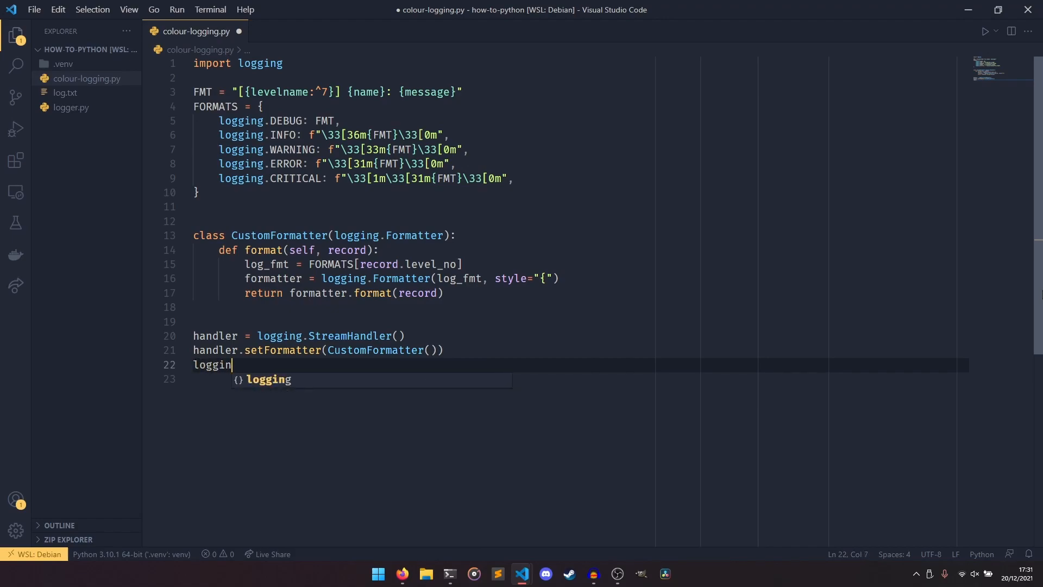
text(g.bas)
key(Tab)
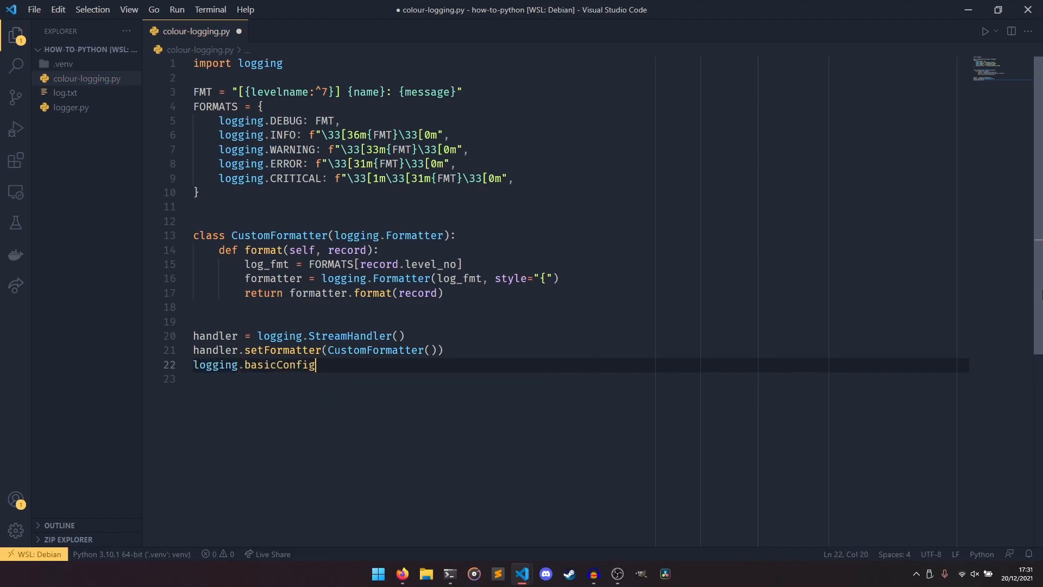
text(()
key(Return)
text(level)
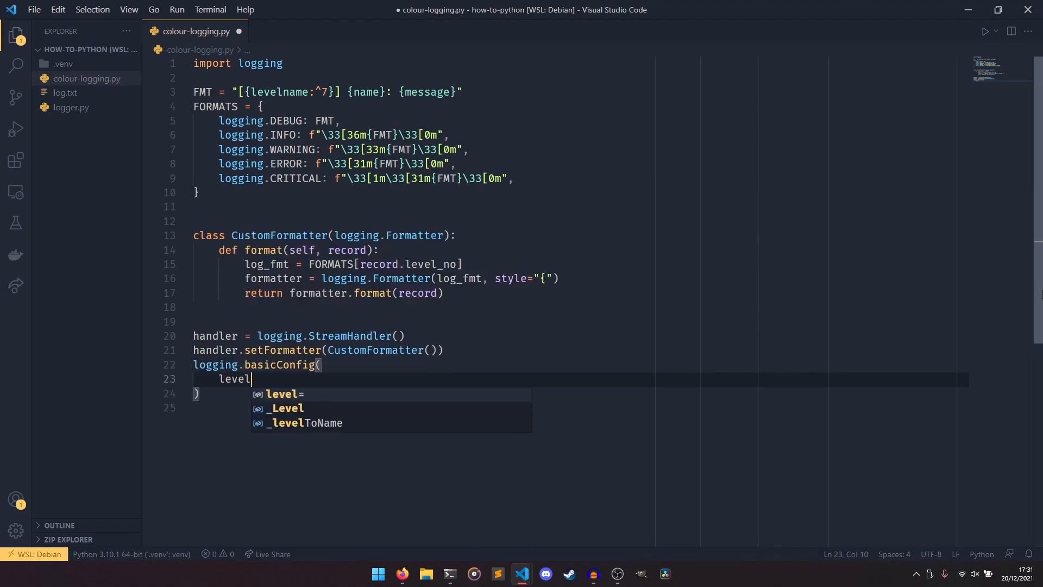
text(=logging.DE)
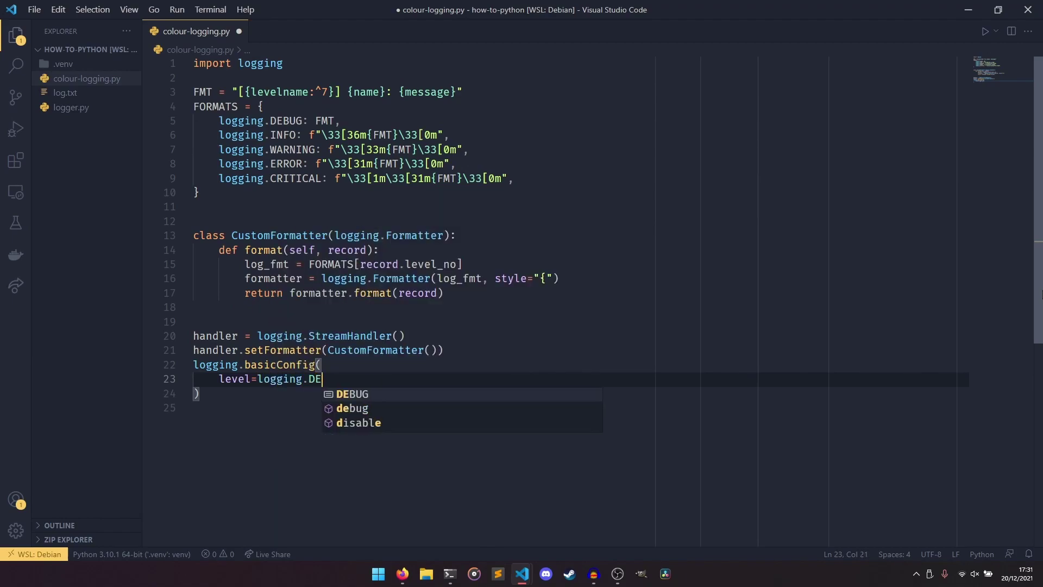
text(BUG,)
key(Return)
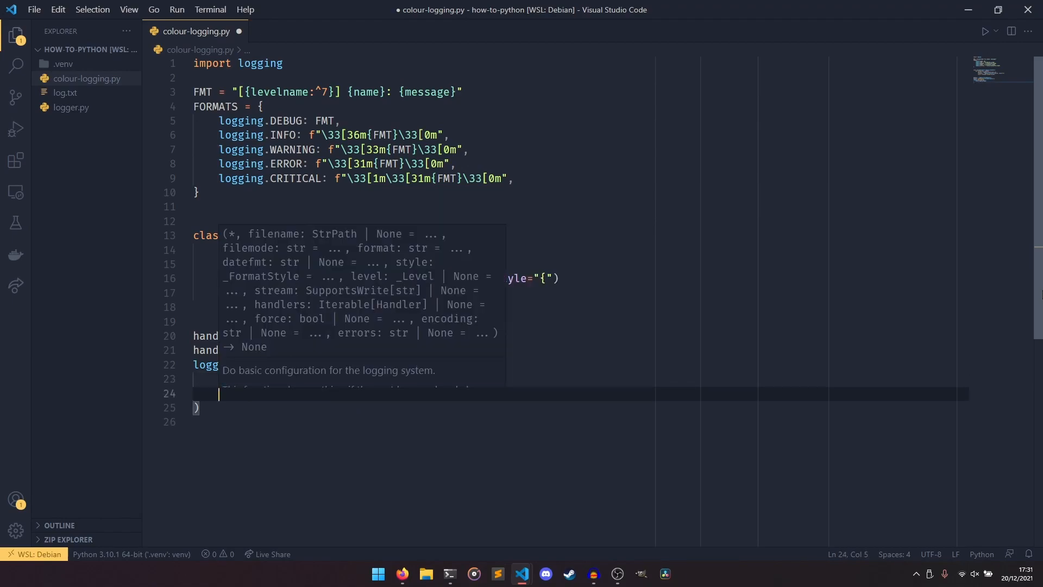
key(Escape)
text(hander)
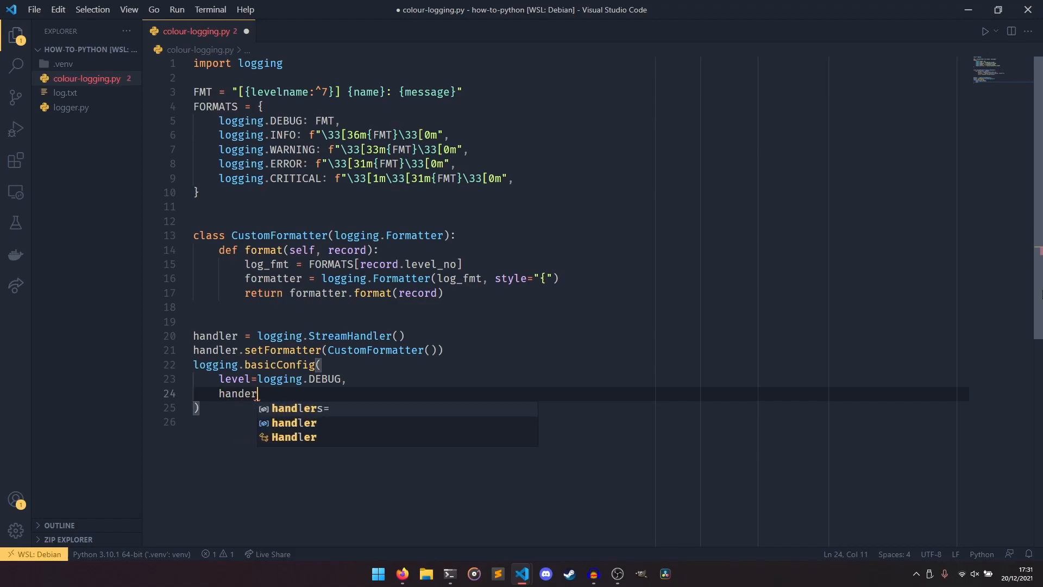
key(Tab)
text([hanfder)
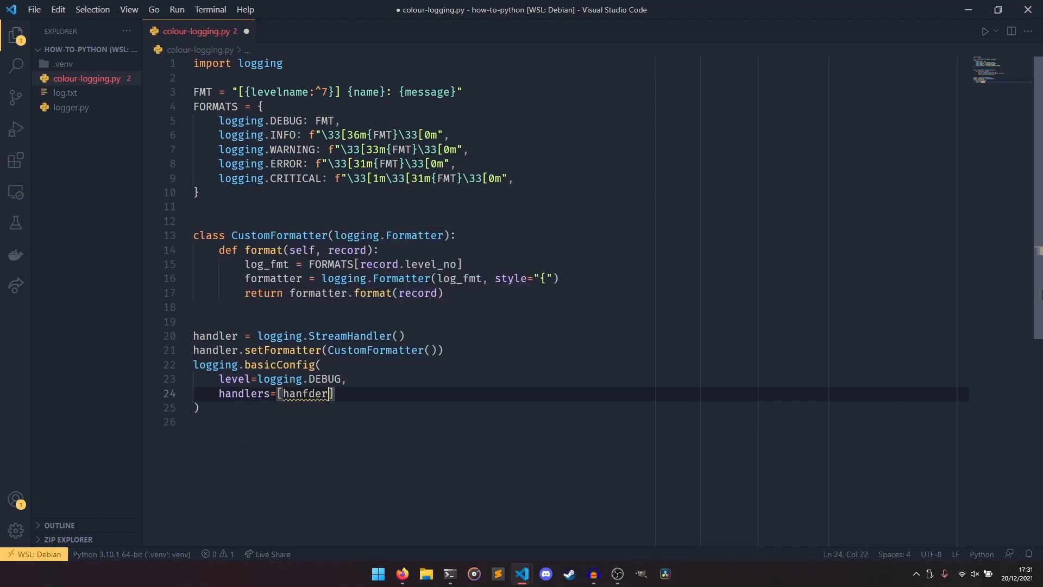
key(BackSpace)
key(BackSpace)
key(BackSpace)
text(dler)
key(ctrl+s)
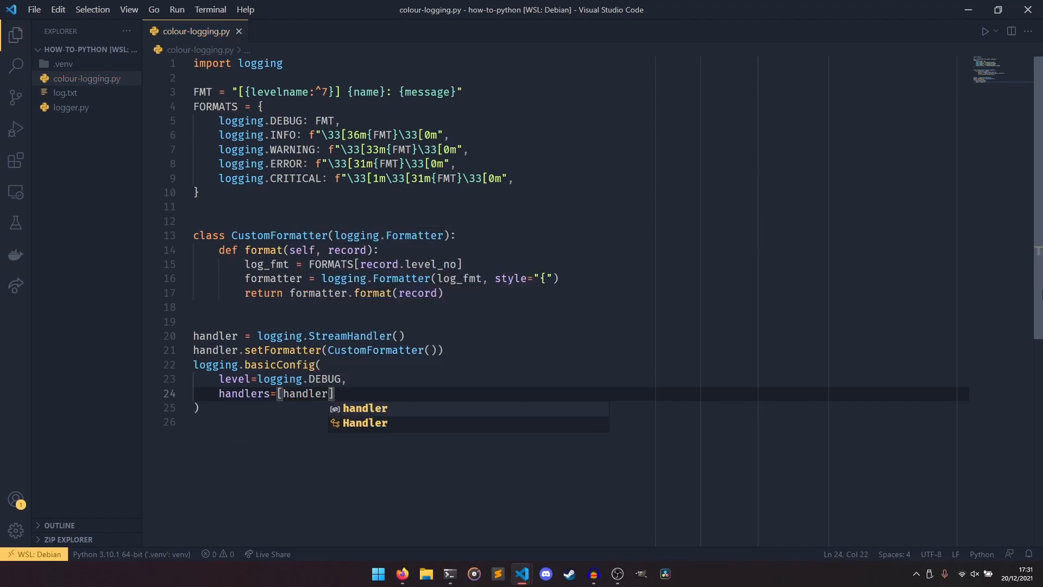
text(])
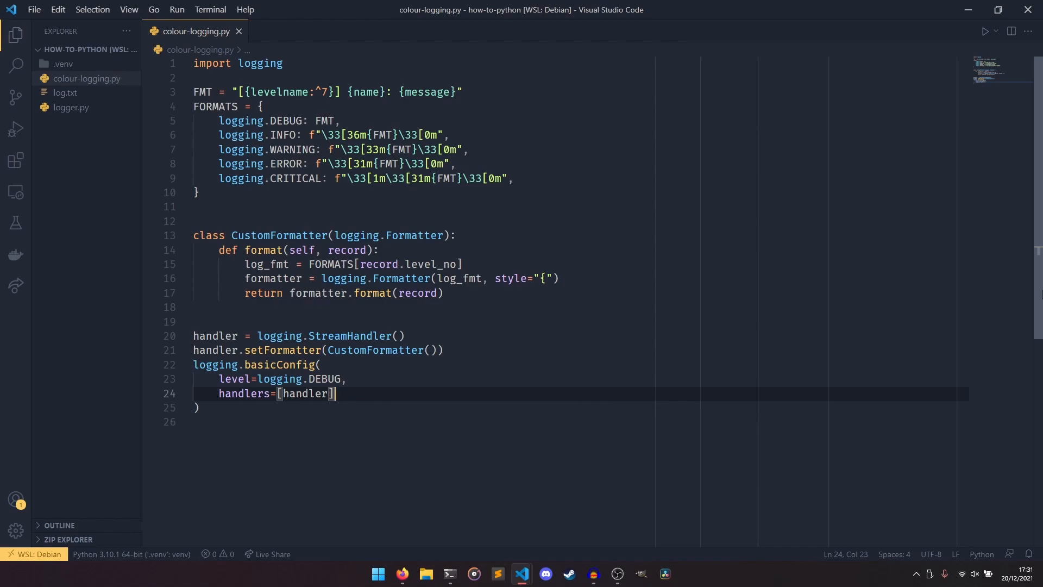
text(,)
Move below the configuration block, leaving a single empty line after it
key(Down)
key(Return)
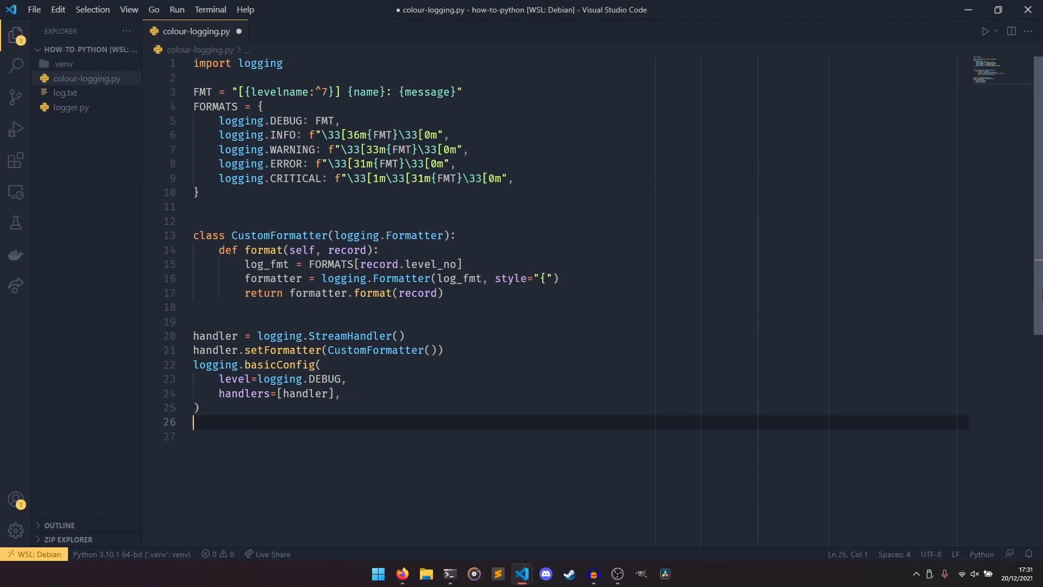
key(ctrl+z)
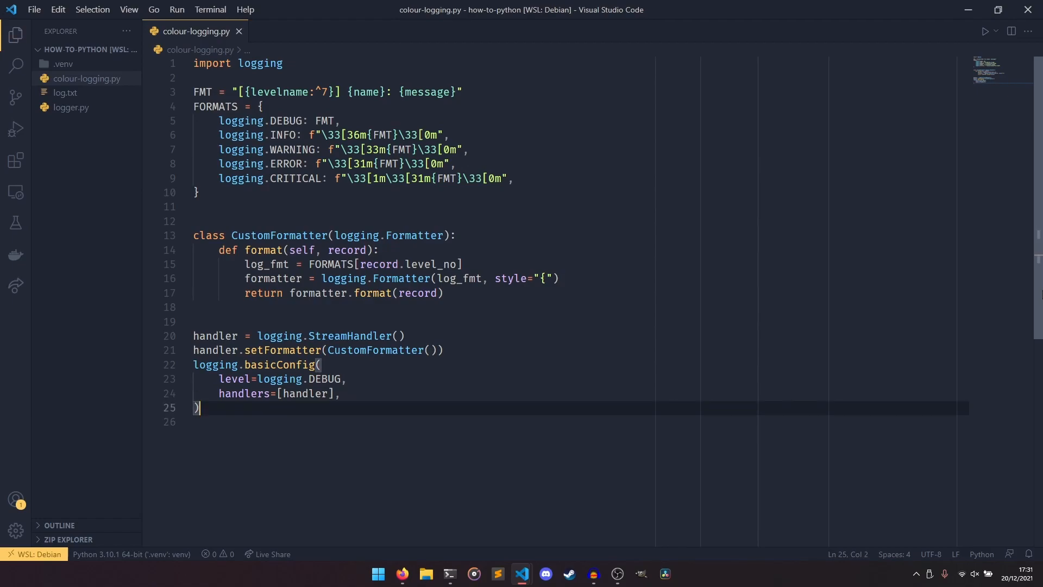
scroll(713, 326, down, 3)
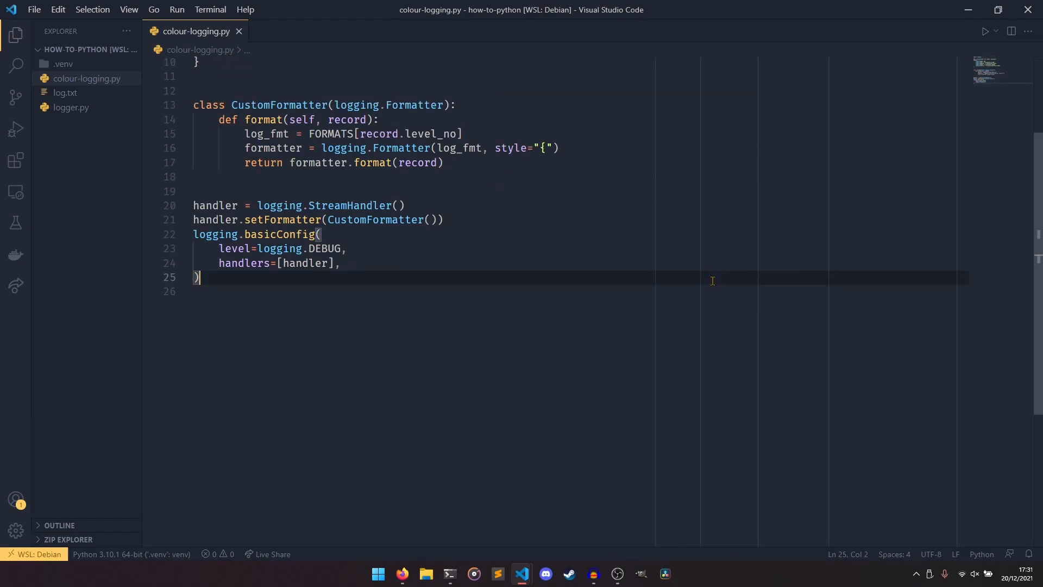
Add blank lines, save, and write log.debug("This is a message.") below the configuration
key(Return)
key(Return)
key(Return)
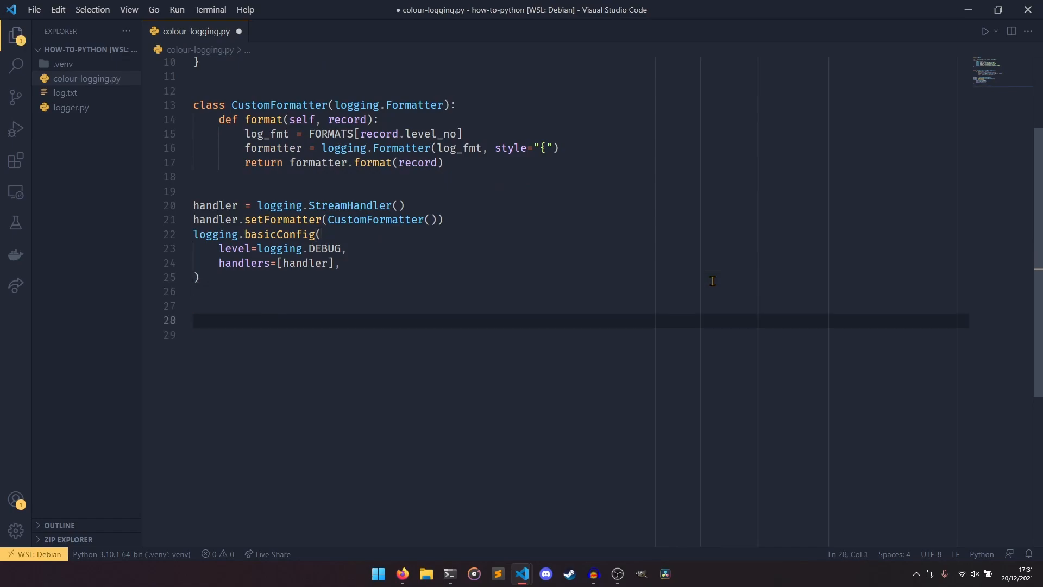
text(log = loggin)
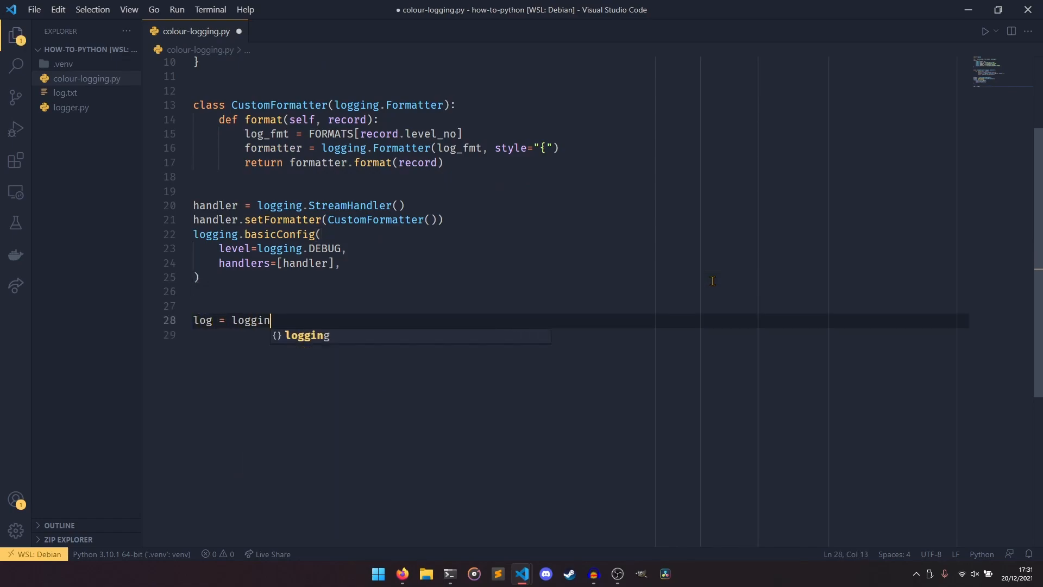
text(g.getLogger)
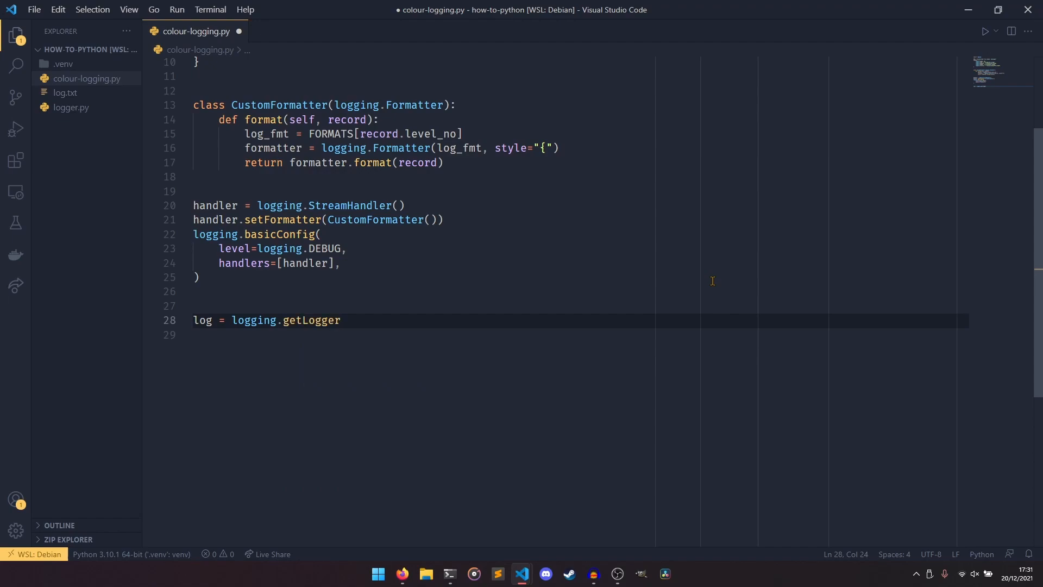
text(("coloured)
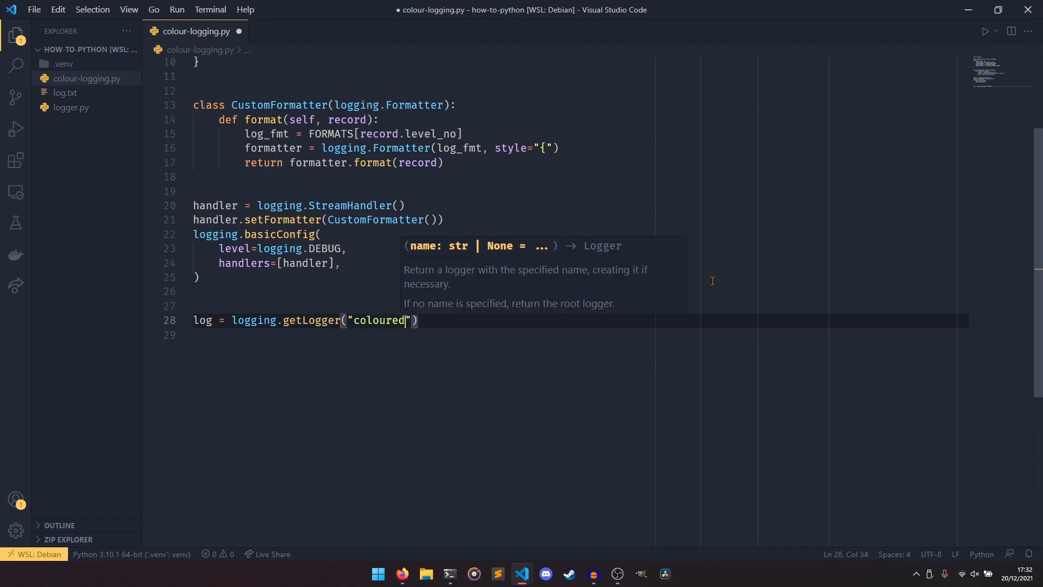
text(-logger)
key(End)
key(ctrl+s)
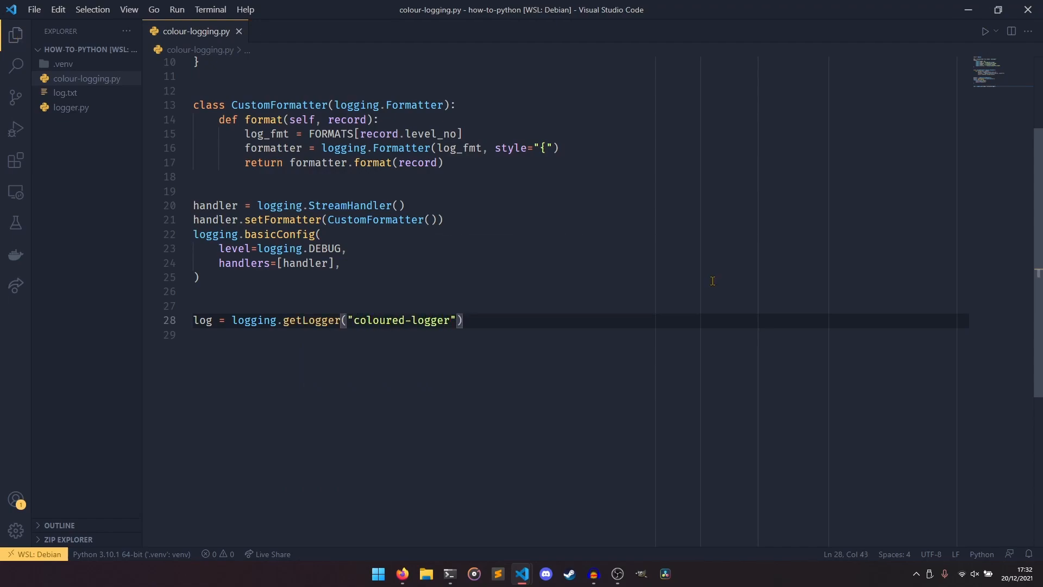
key(Return)
key(Return)
text(log.deb)
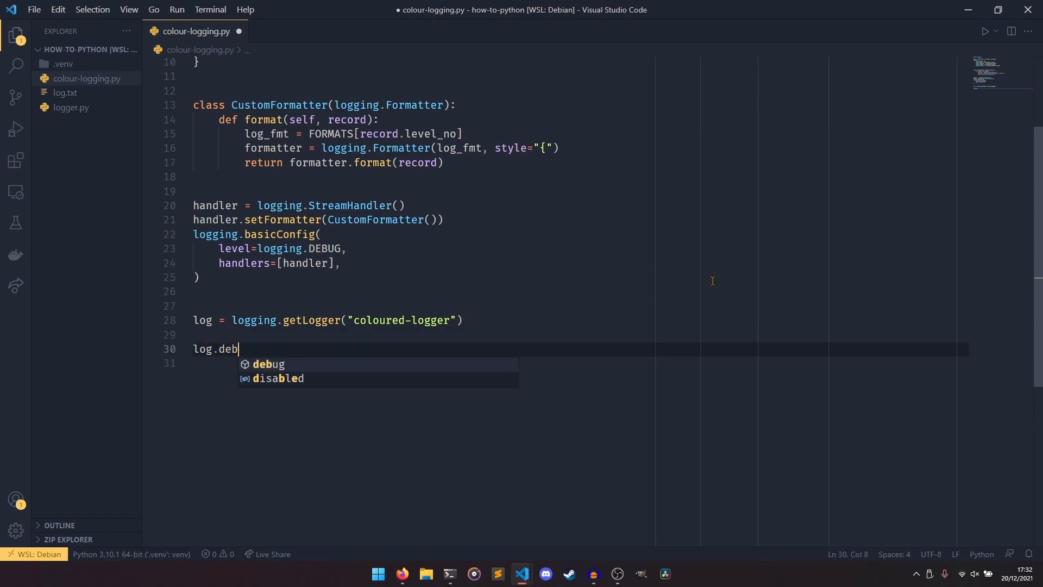
text(ug("This is )
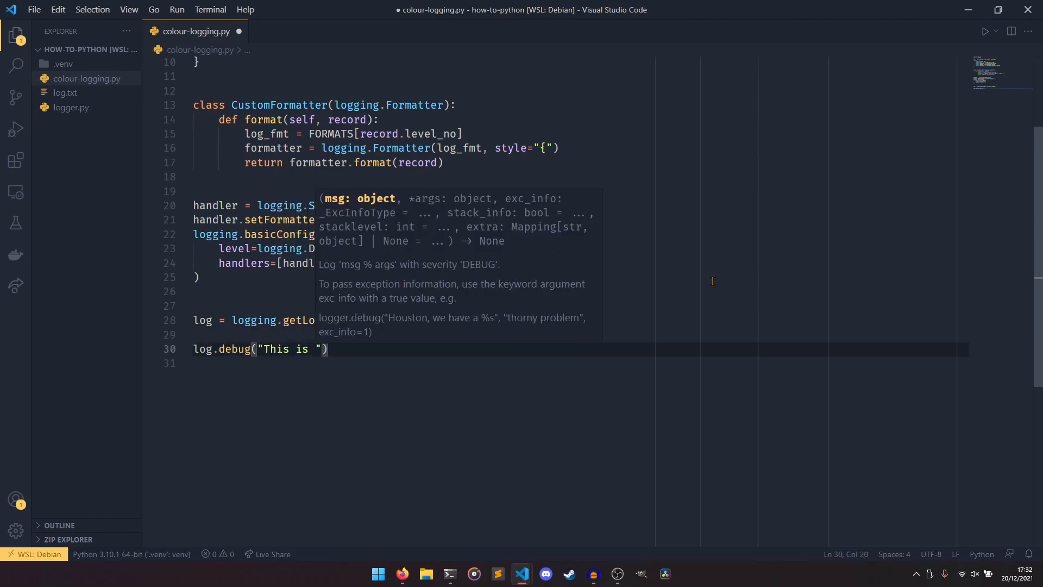
text(a message.)
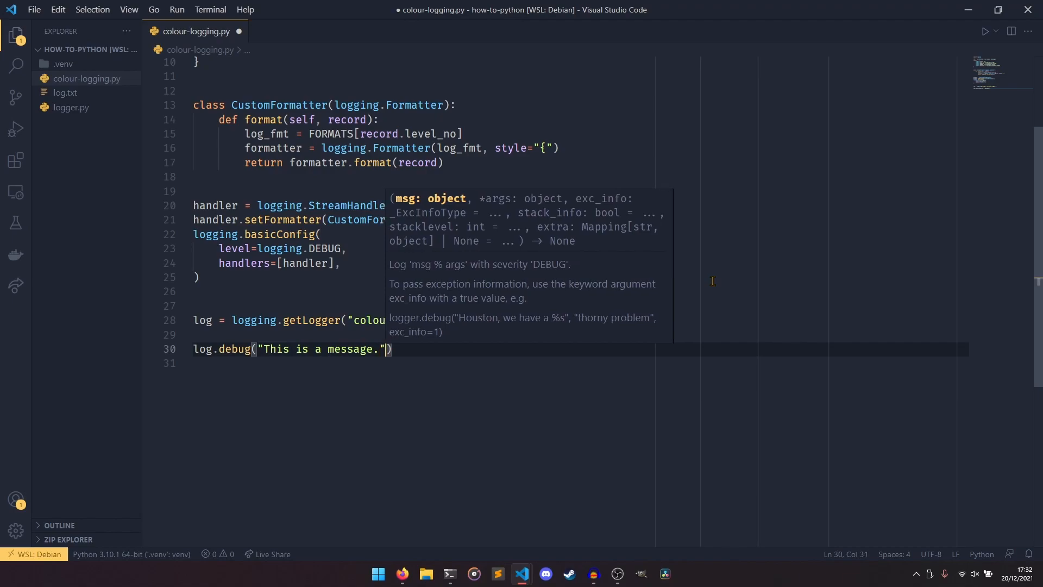
key(ctrl+shift+Left)
key(ctrl+shift+Left)
key(ctrl+shift+Left)
key(End)
key(Return)
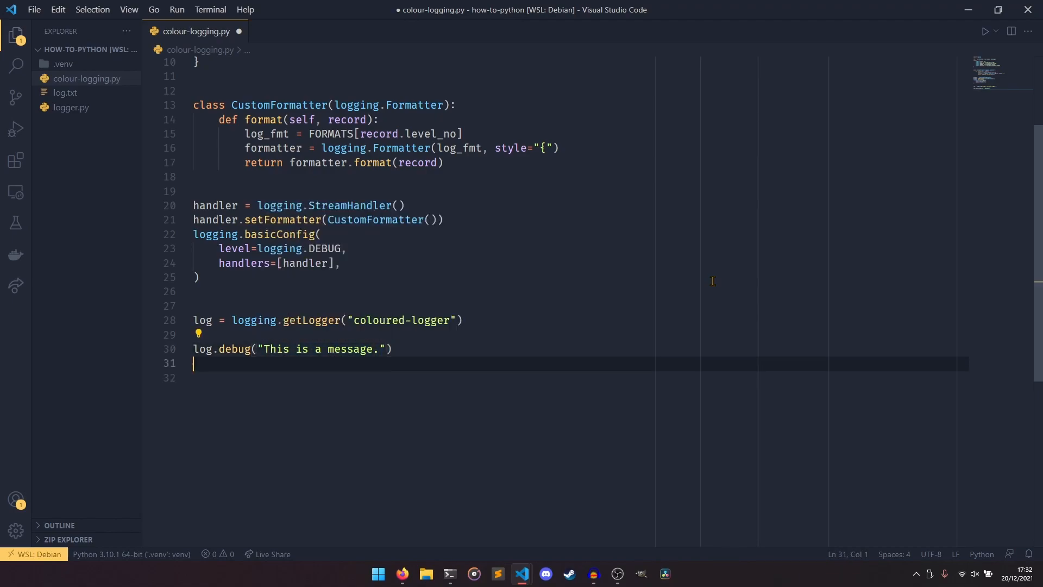
text(log.info()
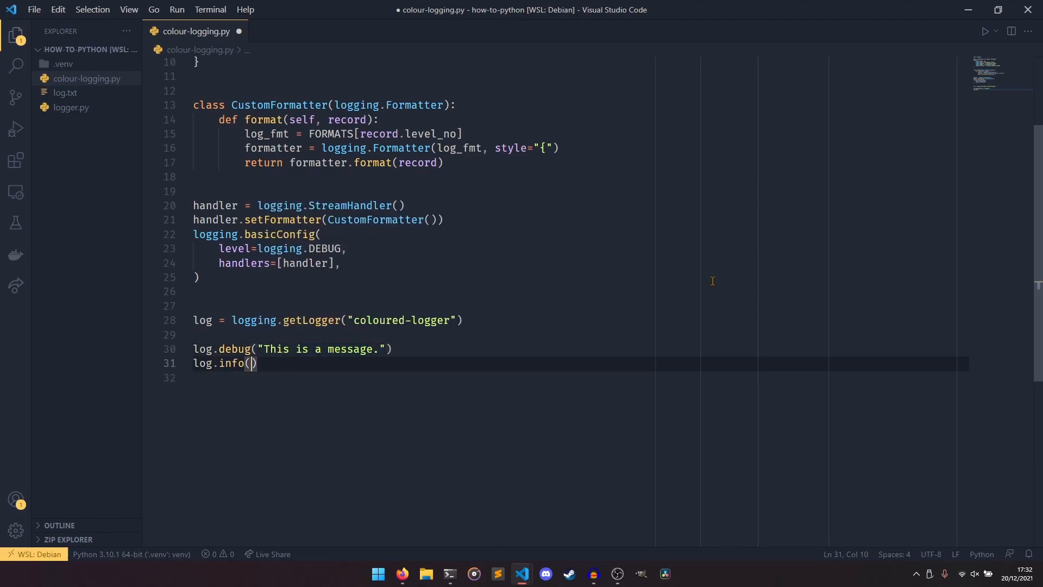
text("This is a message.")
Add log.info and log.warning calls logging "This is a message.", then move to the formatter's return line
key(End)
key(Return)
text(l)
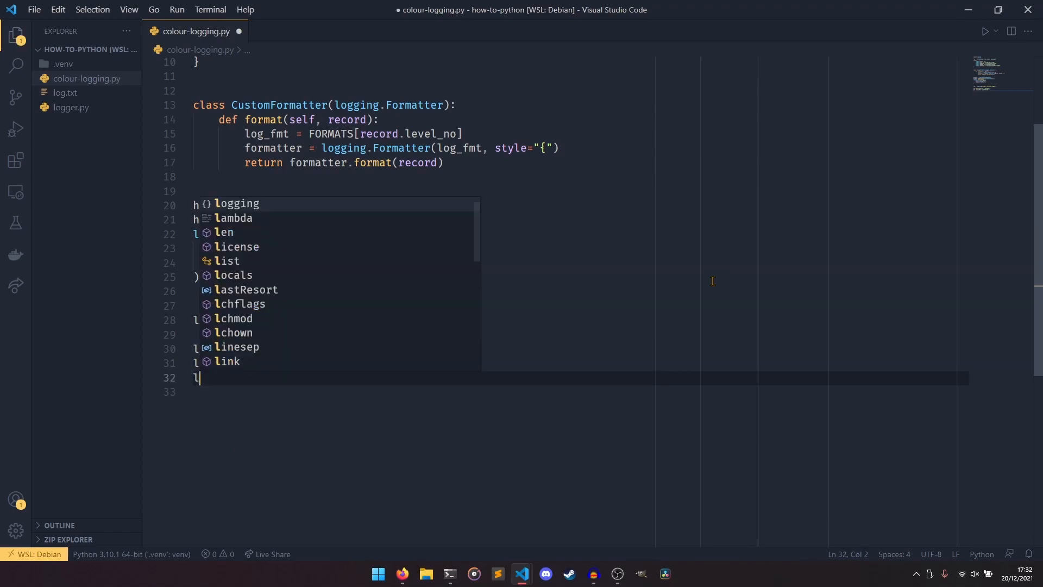
text(og.warning)
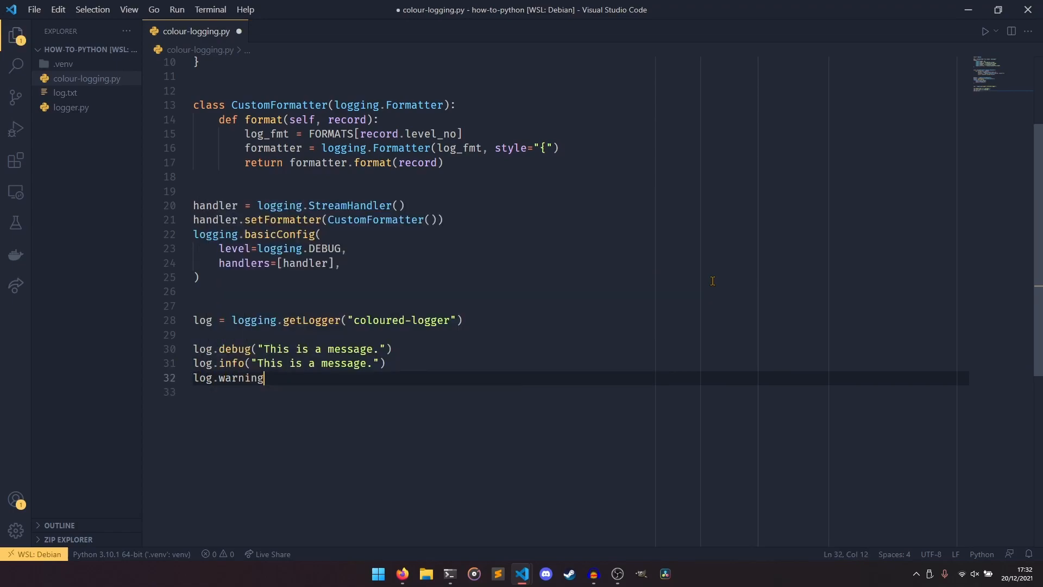
text(("This is a message.")
key(End)
key(Return)
text(log)
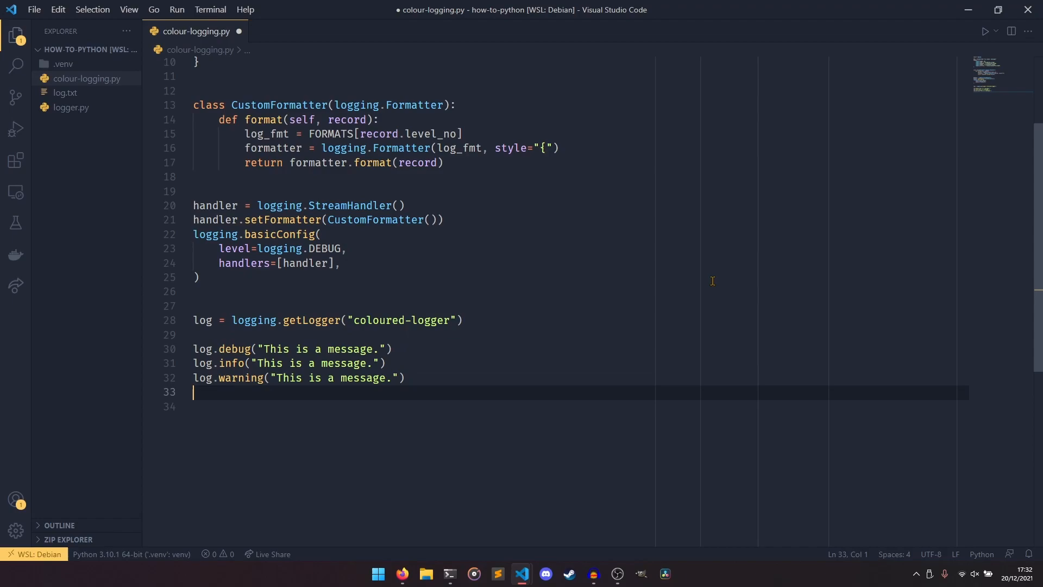
scroll(679, 302, up, 5)
click(679, 296)
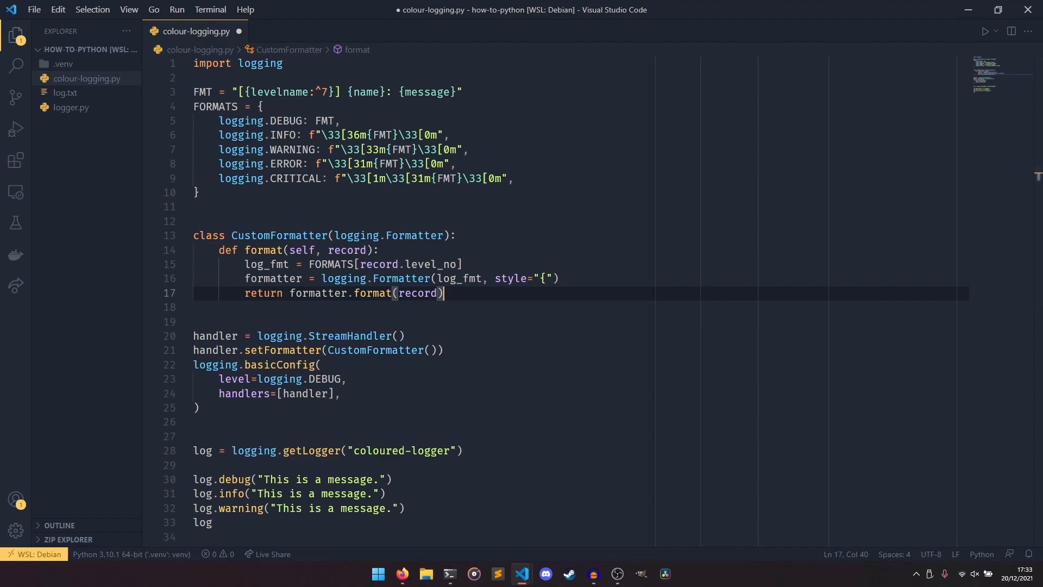
key(alt+Tab)
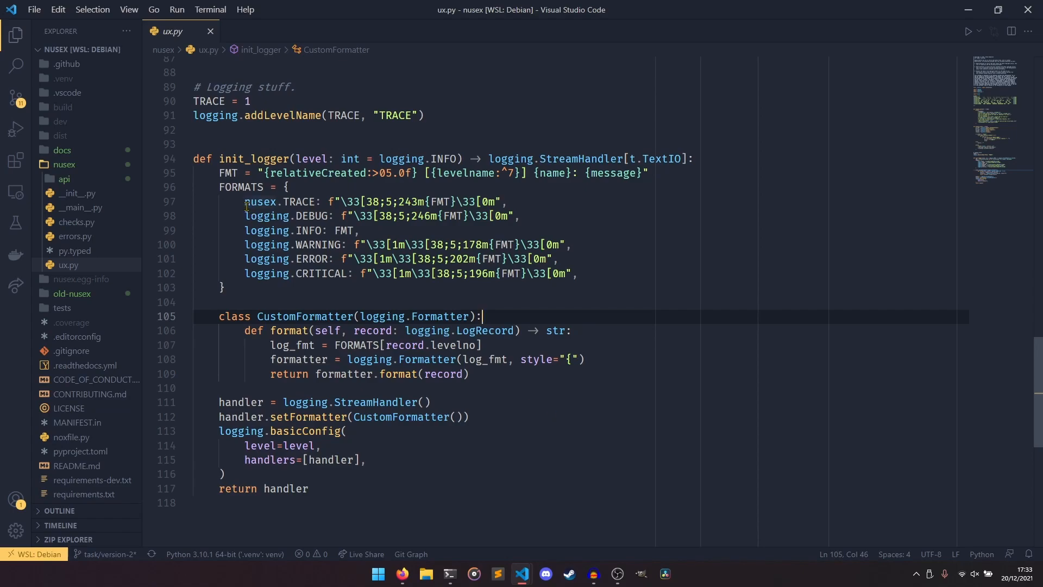
drag(244, 201, 508, 201)
click(514, 201)
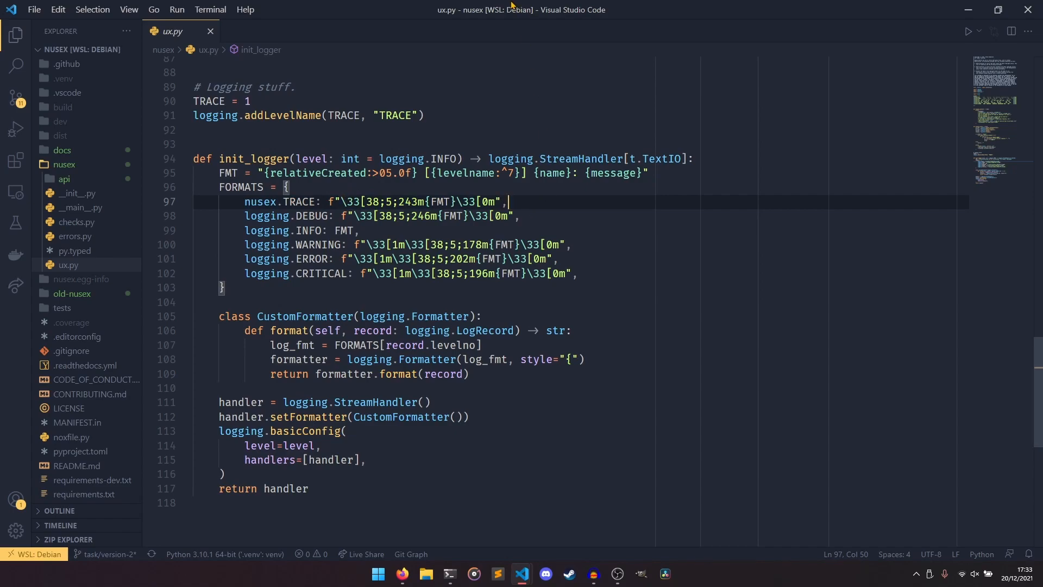
Return to colour-logging.py and complete the log.error("This is a message.") call on line 33
key(alt+Tab)
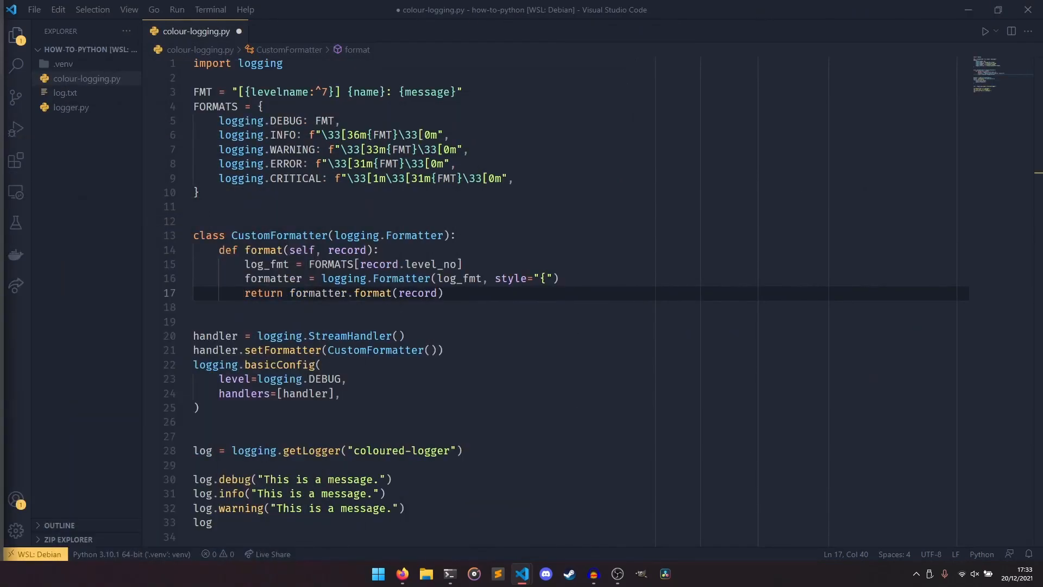
click(358, 221)
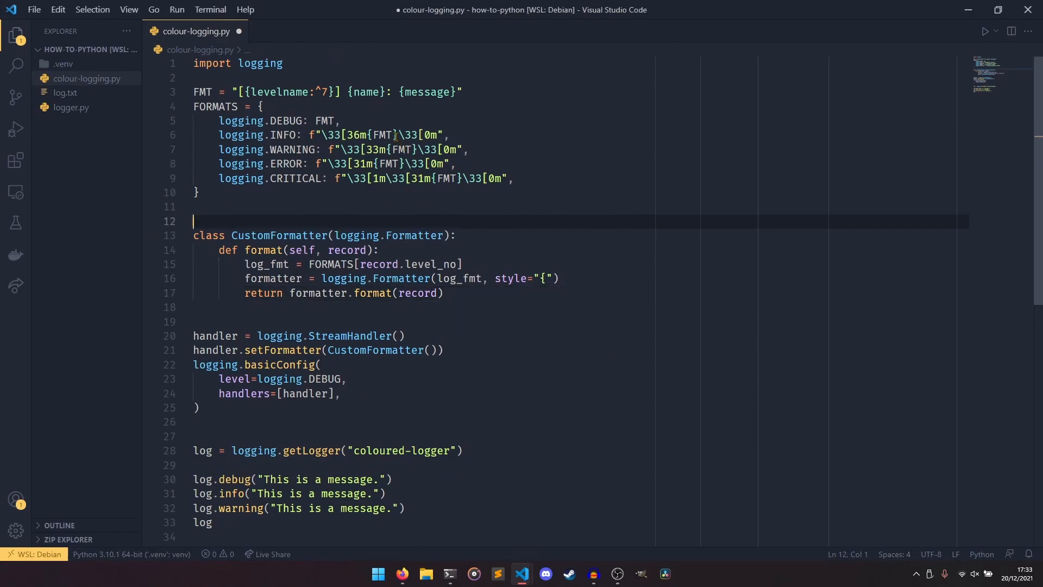
scroll(493, 226, down, 3)
scroll(495, 227, down, 3)
scroll(494, 227, down, 2)
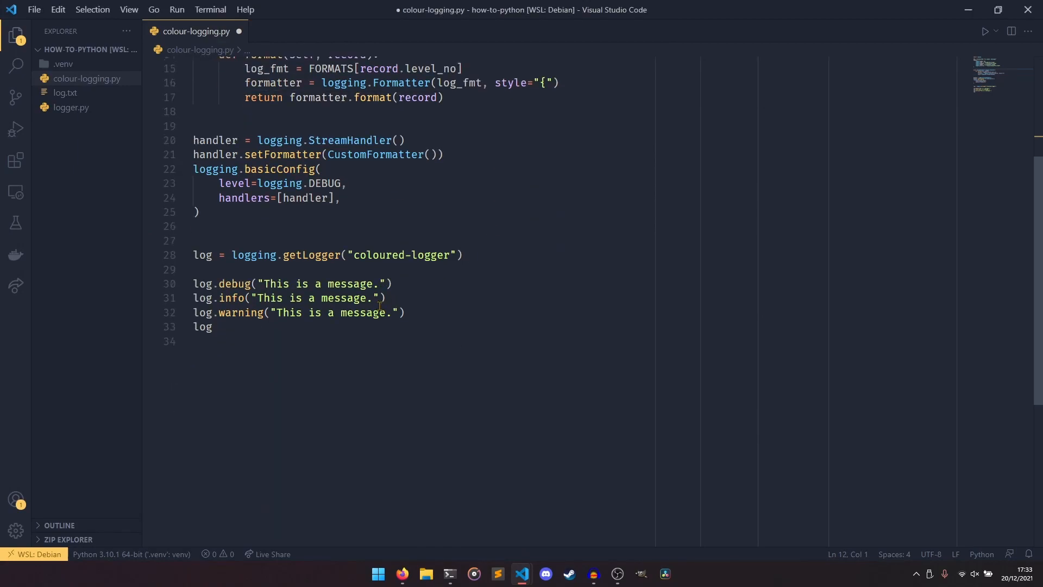
click(374, 335)
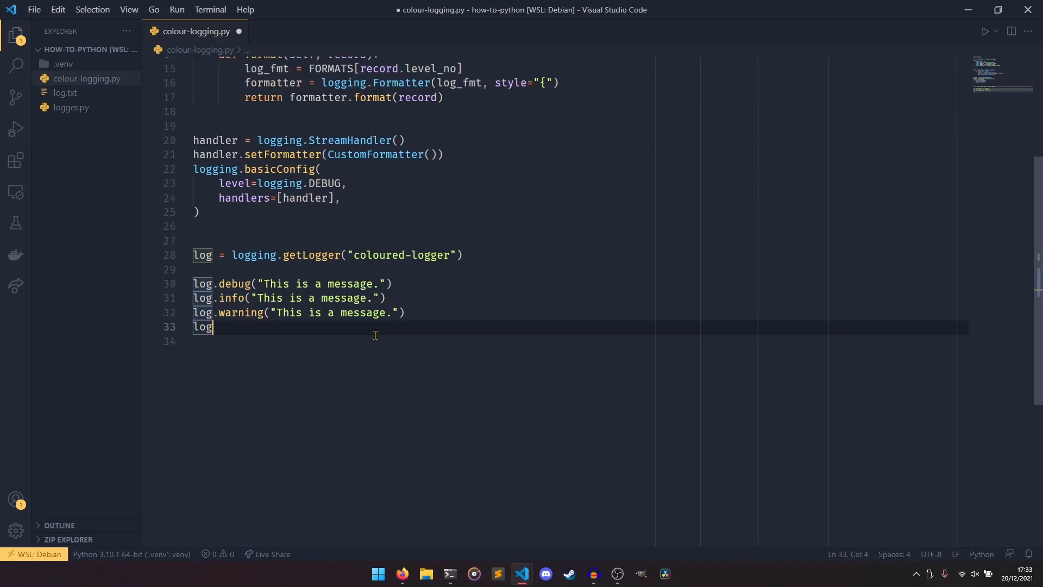
text(.error("This is a message.")
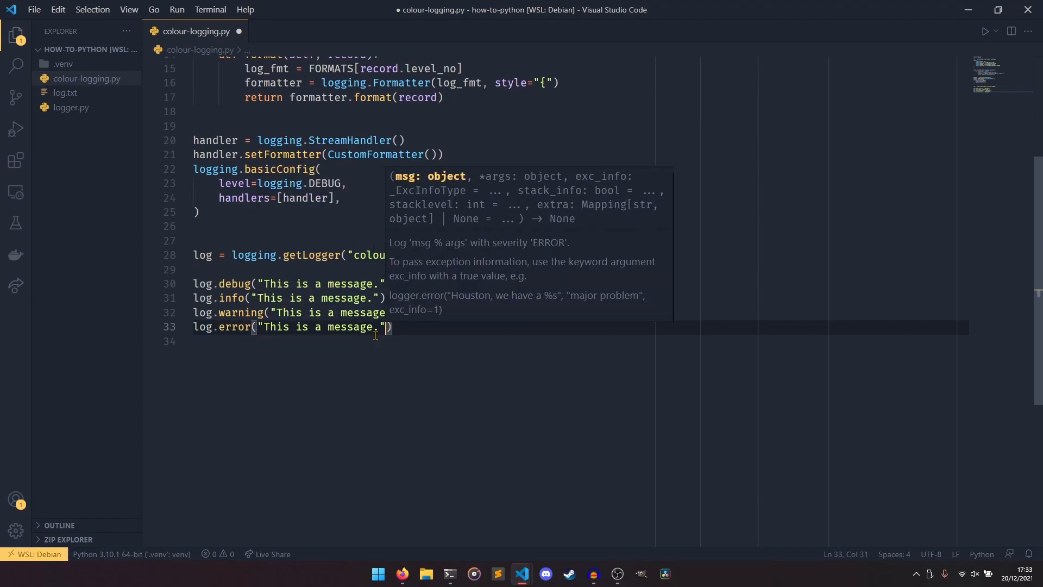
key(Escape)
key(End)
key(Return)
text(log.)
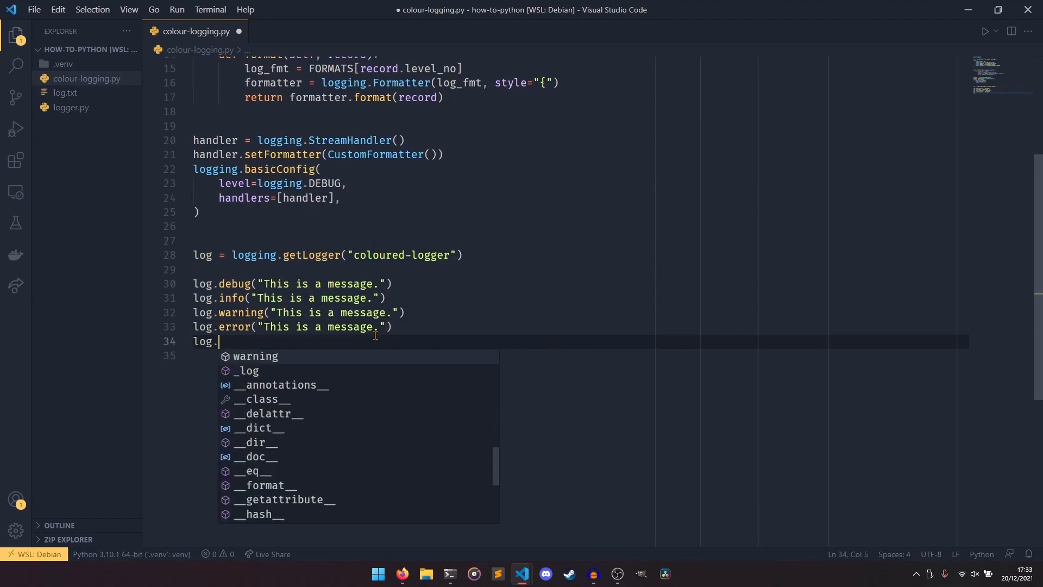
text(critical("This is a message.")
Add log.critical("This is a message."), save the script, and recall the run command in the terminal
key(ctrl+s)
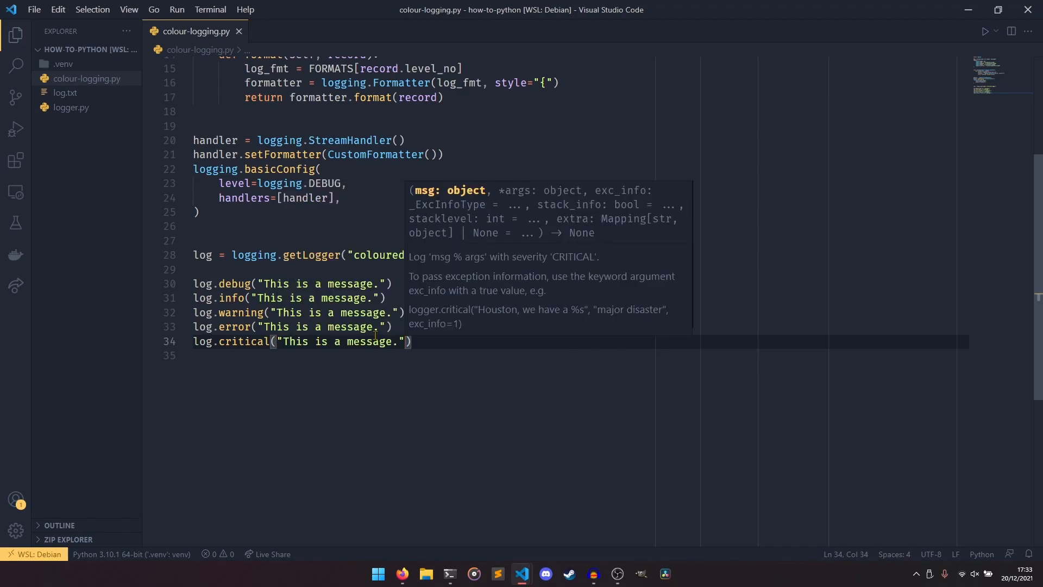
key(ctrl+grave)
key(Up)
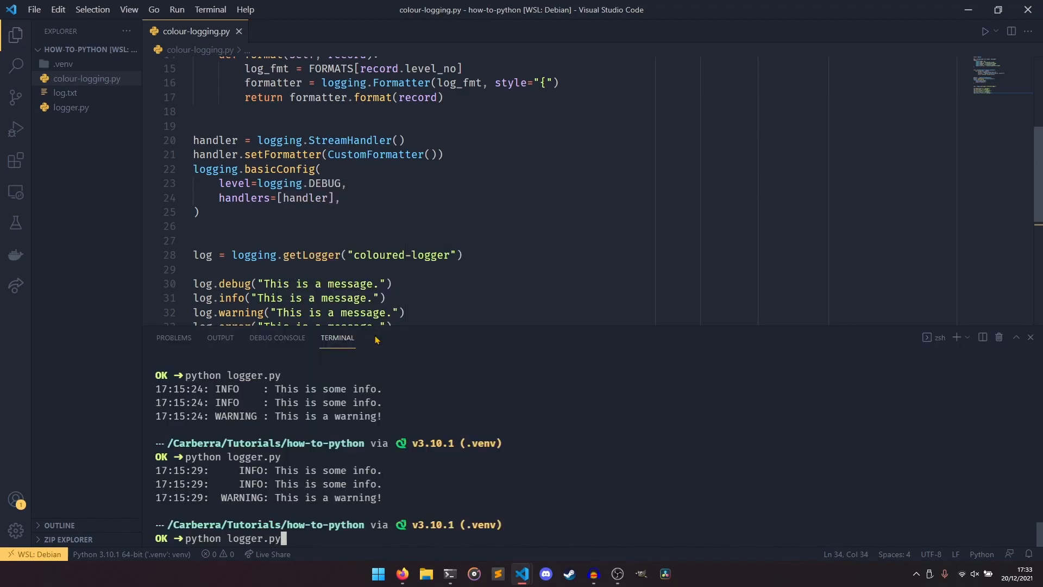
Run python colour-logging.py, which fails with AttributeError on level_no
key(BackSpace)
key(BackSpace)
key(BackSpace)
text(colour-logging.py)
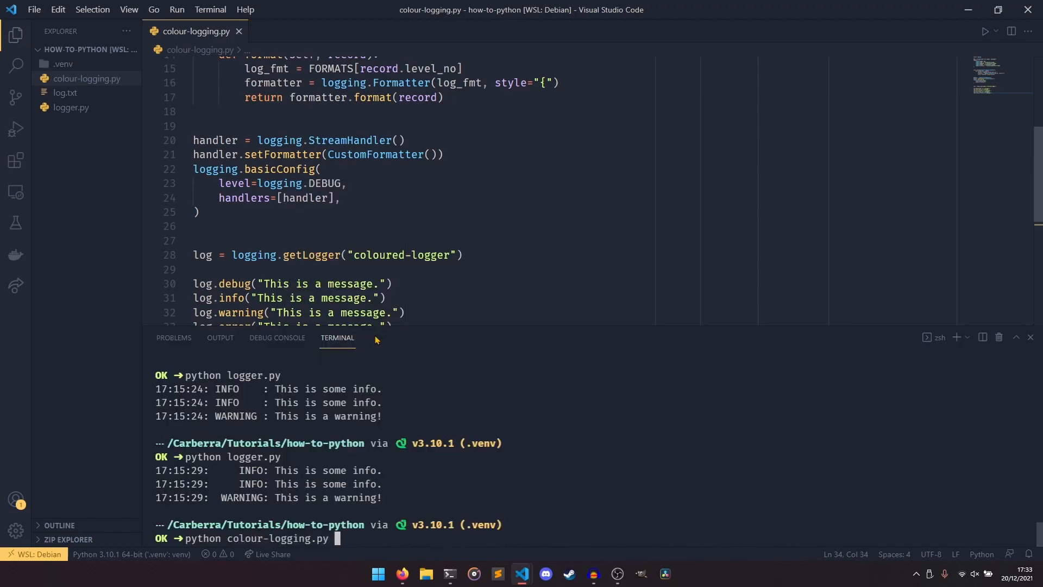
key(Return)
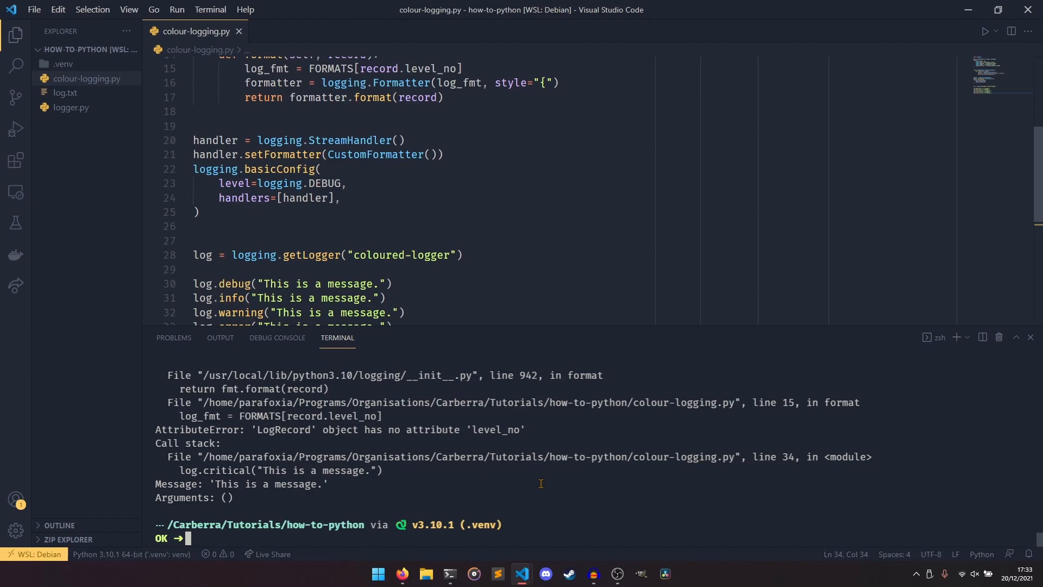
scroll(455, 205, up, 3)
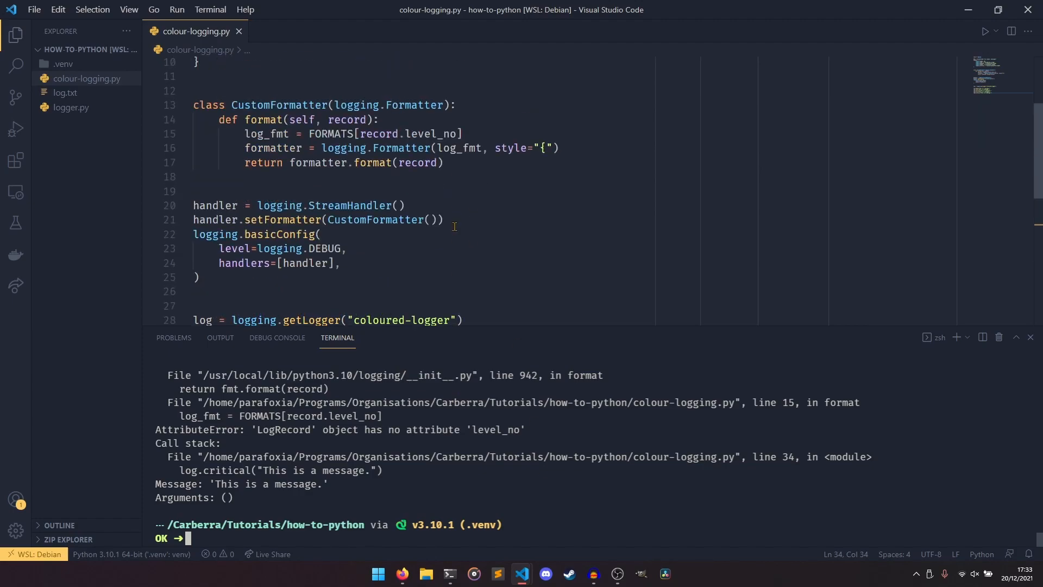
Rename record.level_no to record.levelno on line 15, save, and rerun to print all five coloured levels
click(442, 167)
key(BackSpace)
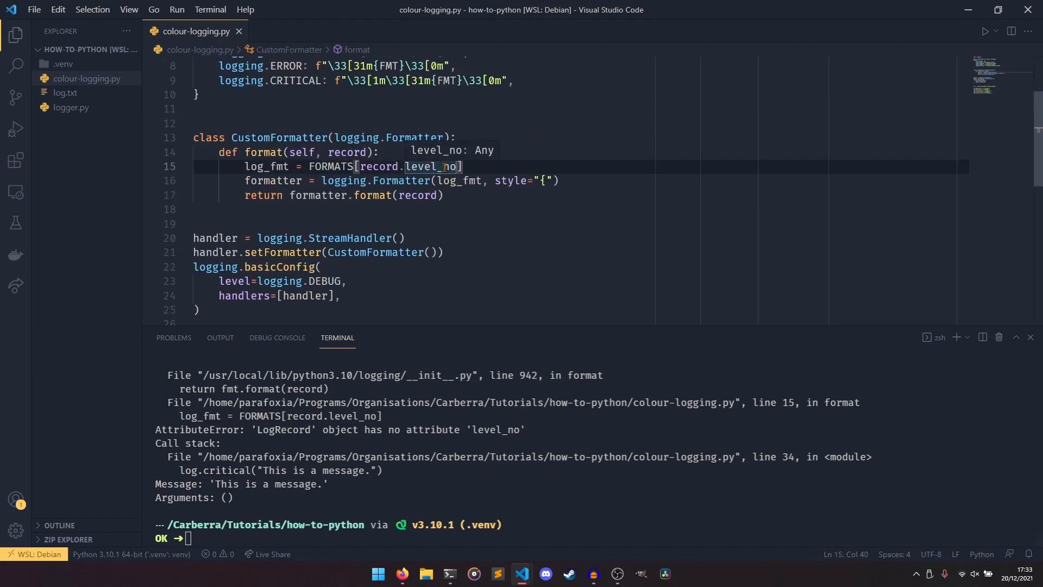
key(ctrl+s)
text(python colour-logging.py)
key(Return)
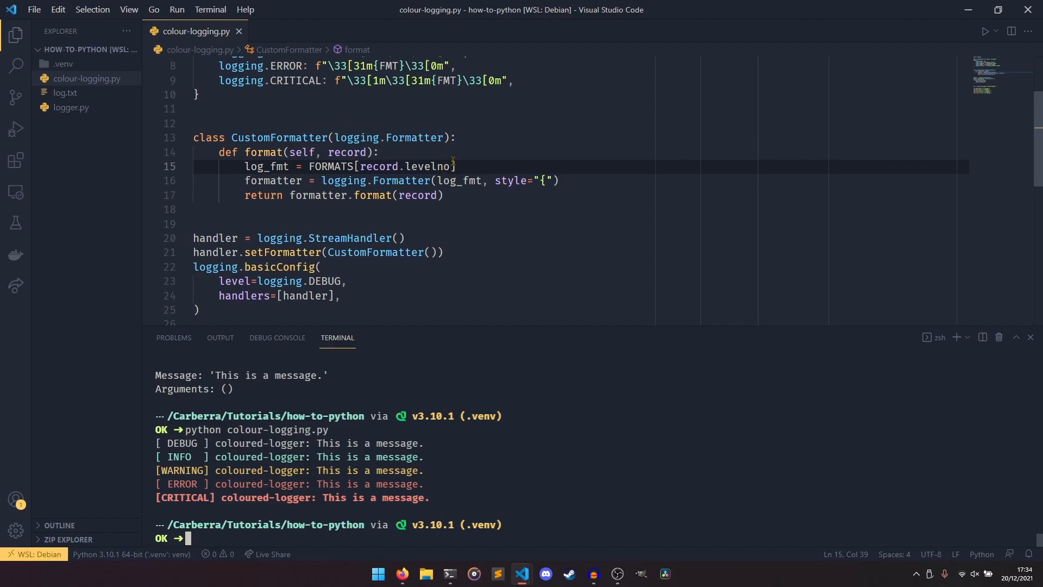
scroll(445, 167, up, 3)
Change the level-name width on line 3 from ^7 to ^8, save, and rerun colour-logging.py
click(326, 91)
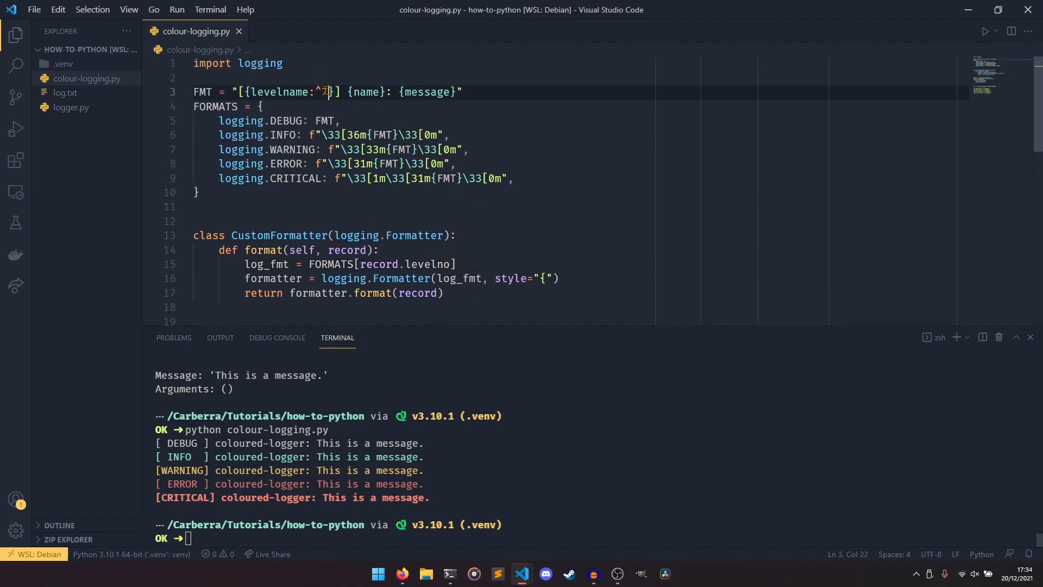
key(BackSpace)
text(9)
key(ctrl+s)
text(python colour-logging.py)
key(Return)
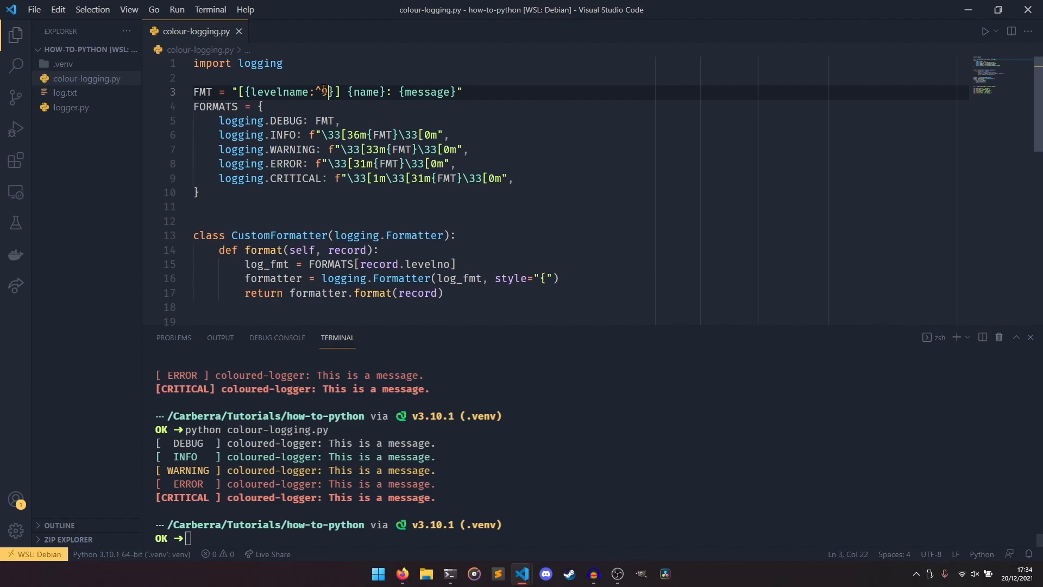
key(Up)
key(Return)
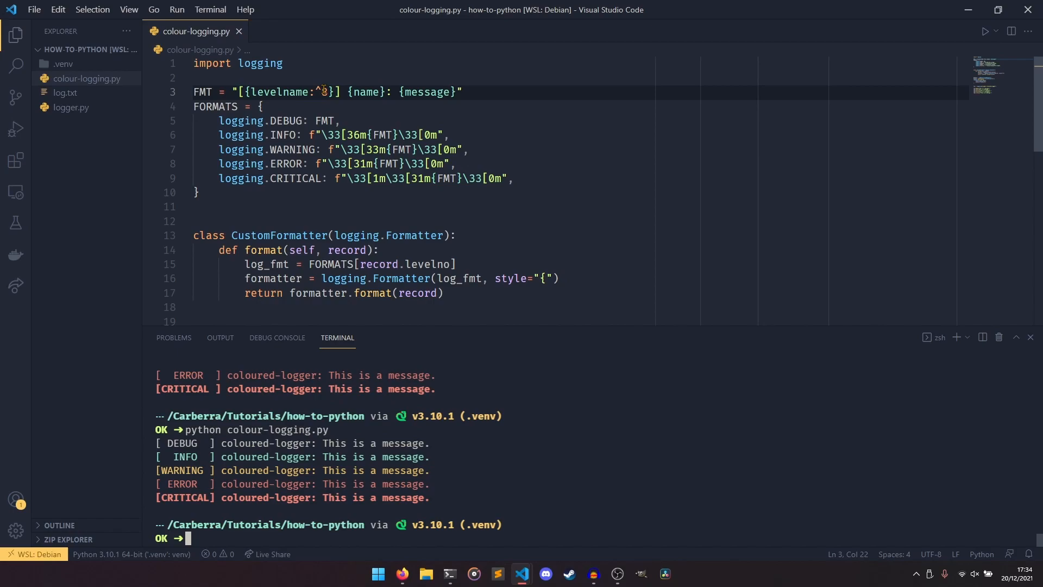
Widen the field to ^9, save, and rerun so every level name is neatly centred
click(328, 92)
key(BackSpace)
text(9)
key(Up)
key(Return)
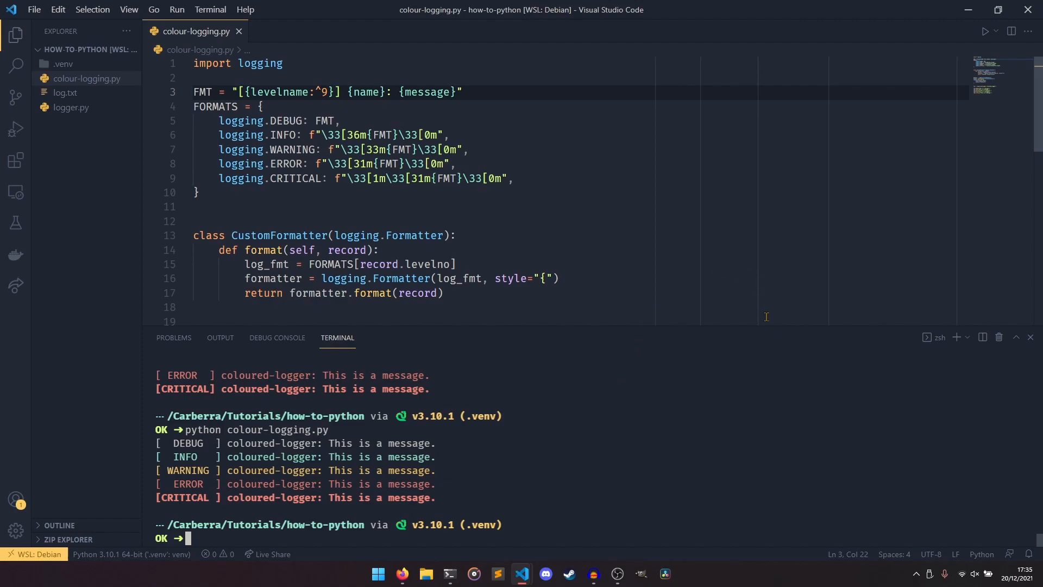
Hide the terminal, delete the extra blank line 26 before getLogger, and save colour-logging.py
click(734, 280)
key(ctrl+j)
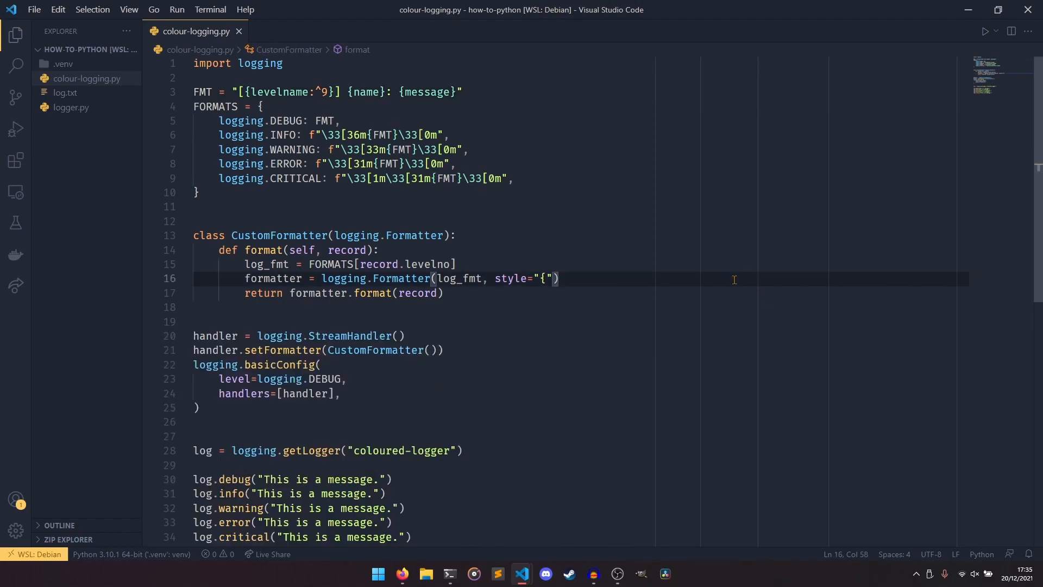
key(Down)
key(Down)
key(Down)
key(BackSpace)
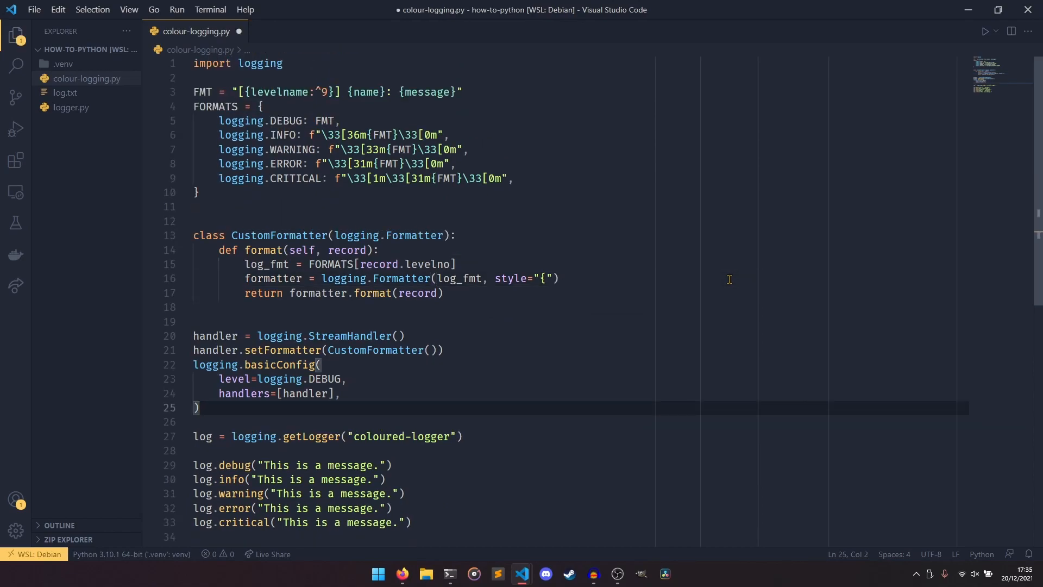
key(ctrl+s)
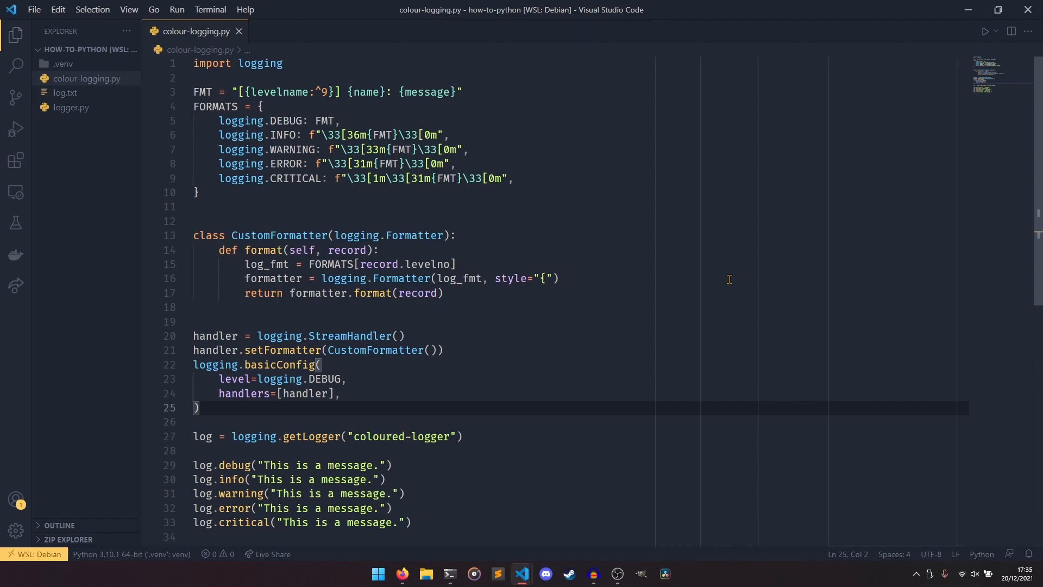